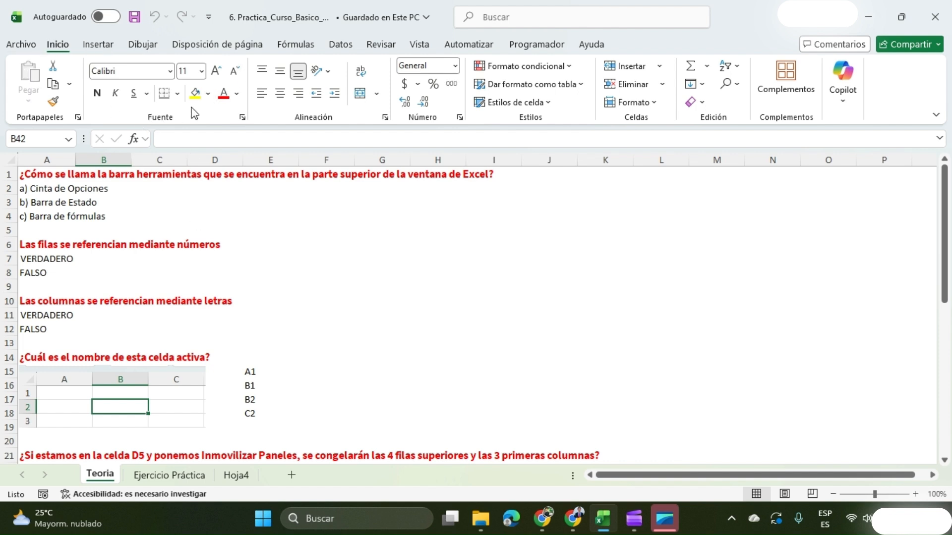
Examine the ribbon tabs, the row numbers and the column letters that the first theory questions ask about.
{"action": "left_click", "coordinate": [143, 45]}
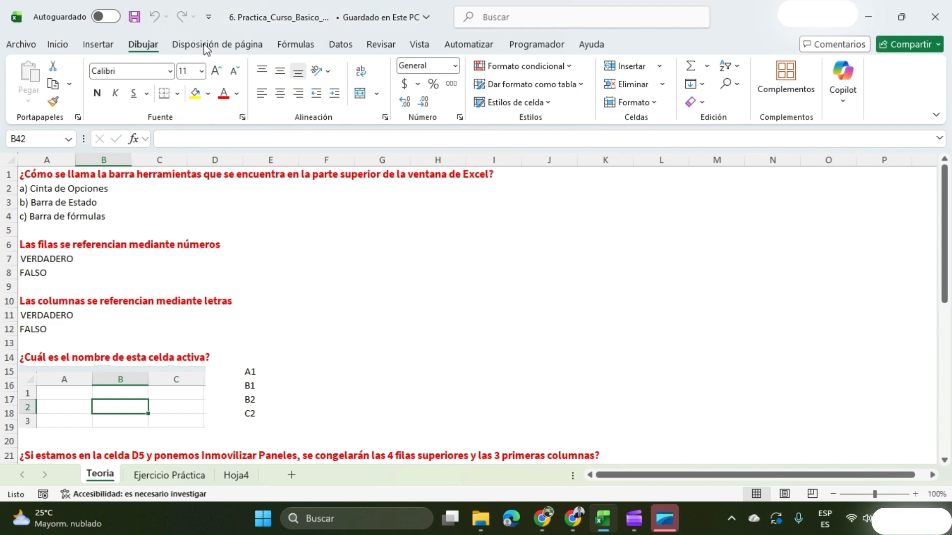
{"action": "left_click", "coordinate": [382, 45]}
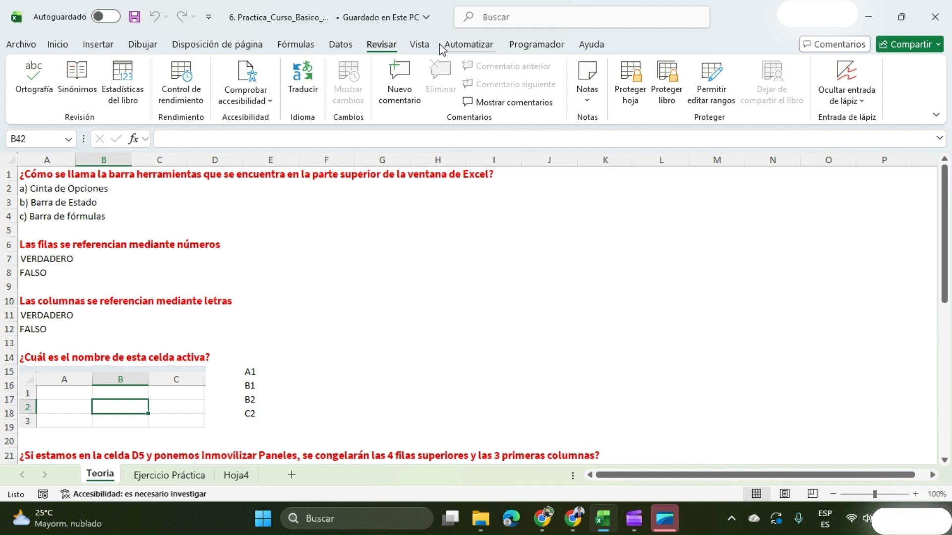
{"action": "left_click", "coordinate": [67, 49]}
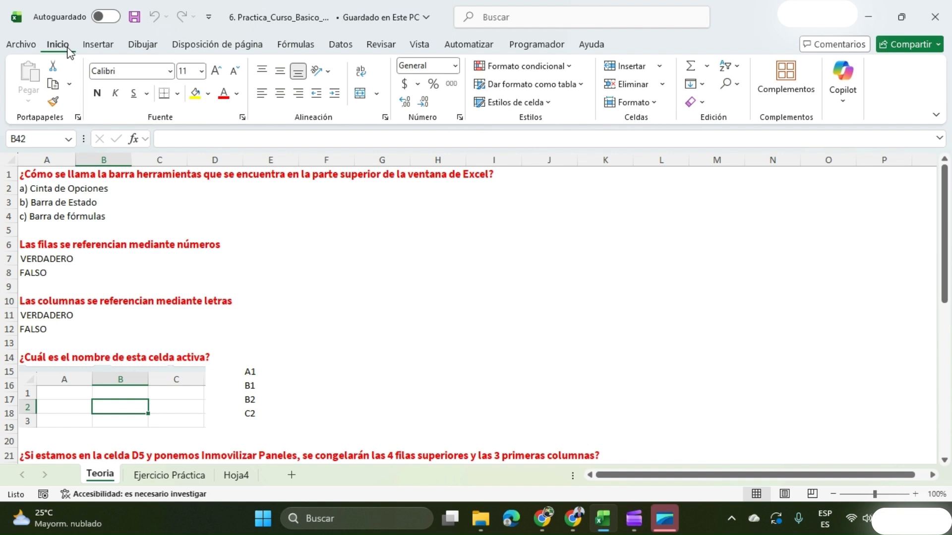
{"action": "left_click", "coordinate": [2, 179]}
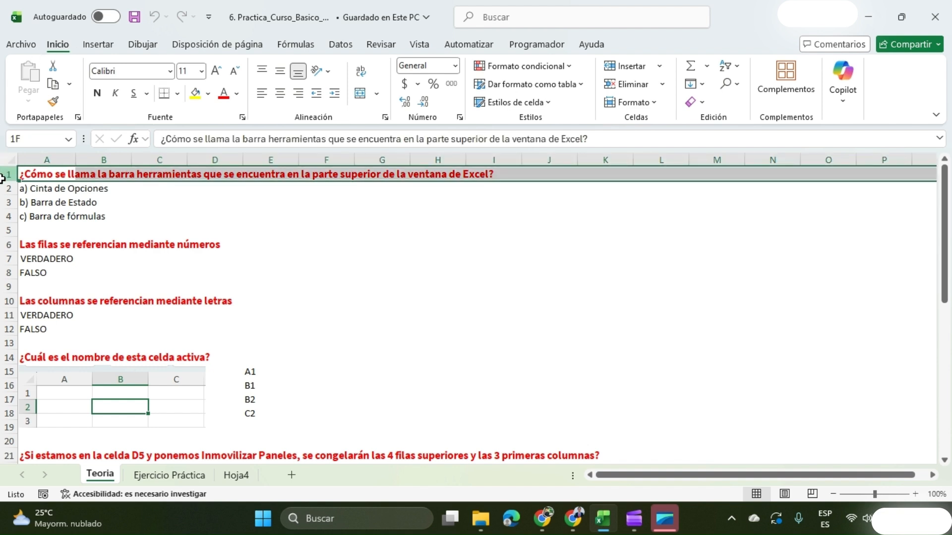
{"action": "left_click_drag", "start_coordinate": [2, 178], "coordinate": [3, 299]}
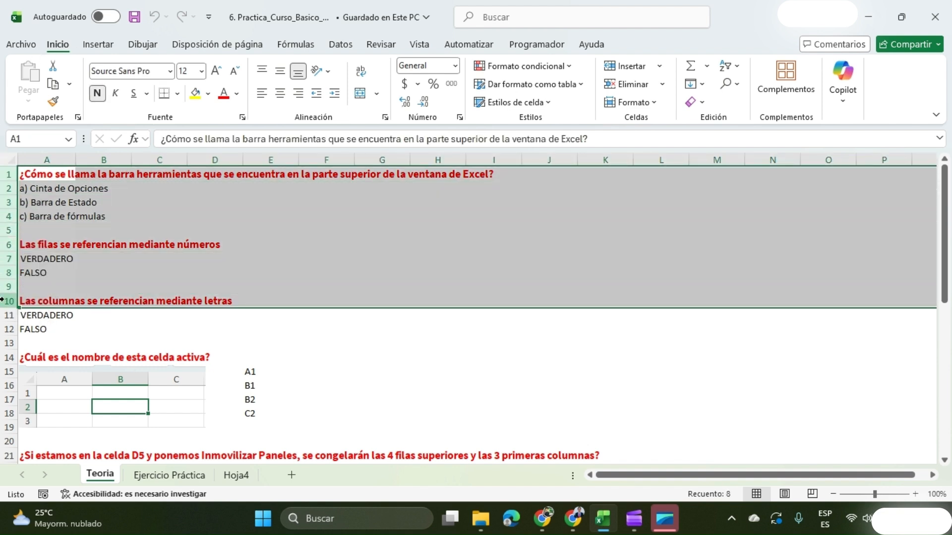
{"action": "left_click", "coordinate": [78, 286]}
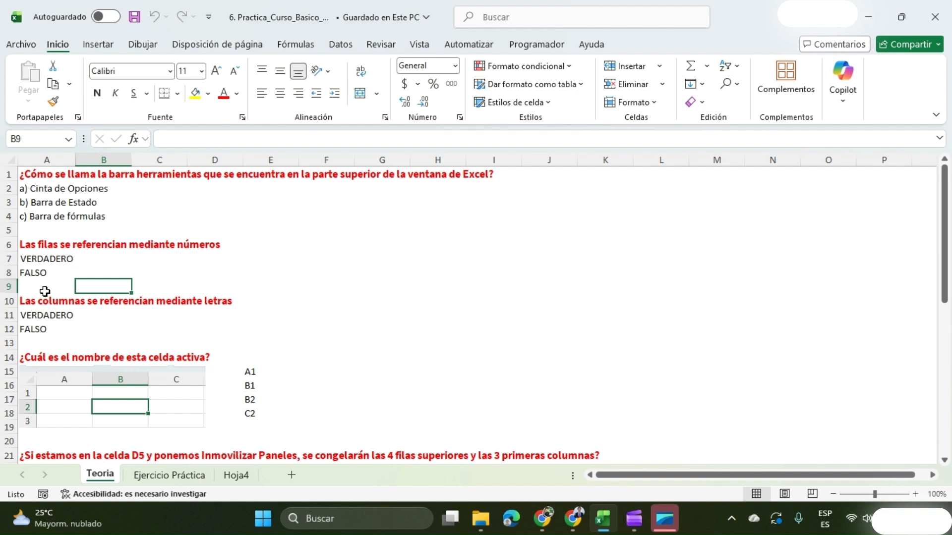
{"action": "left_click_drag", "start_coordinate": [49, 156], "coordinate": [511, 154]}
{"action": "left_click", "coordinate": [134, 339]}
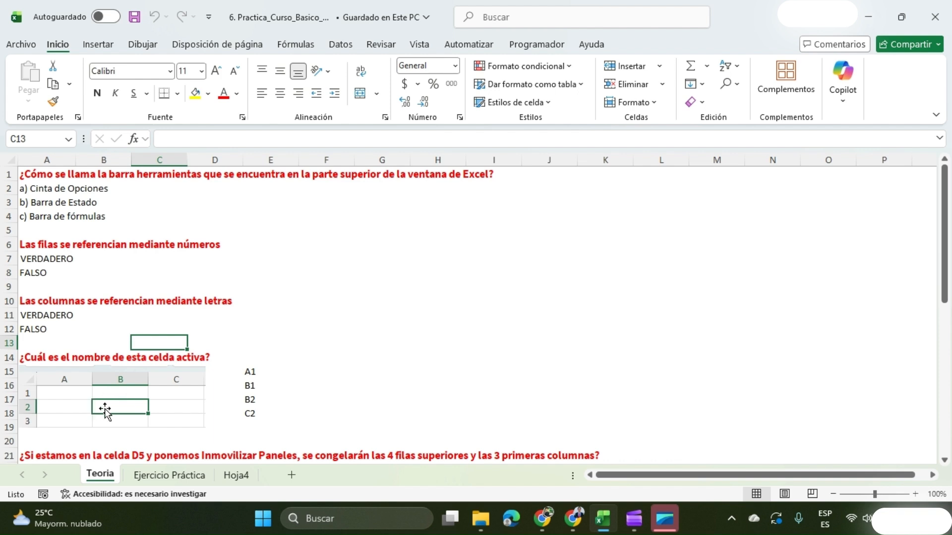
Highlight in yellow the answers B2 in E17, VERDADERO in A11 and A7, and Cinta de Opciones in A2.
{"action": "left_click", "coordinate": [251, 400]}
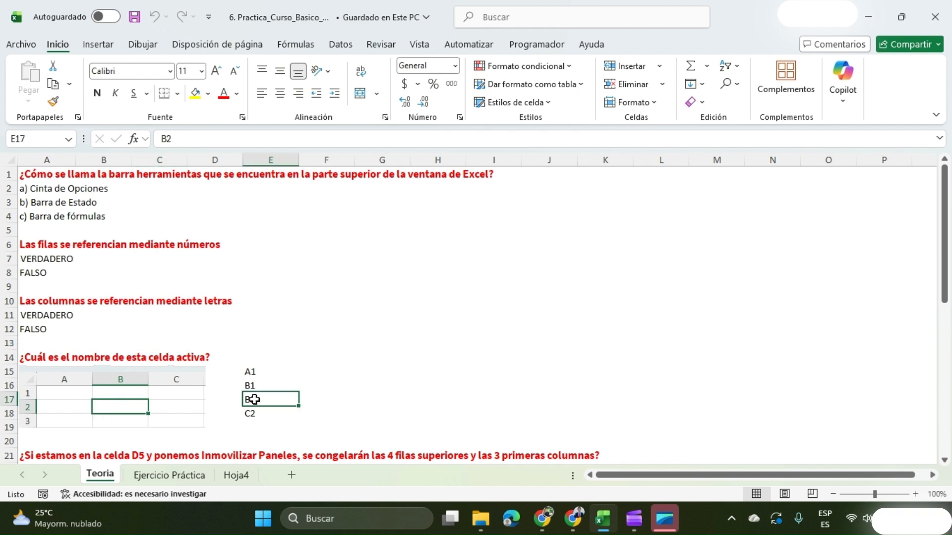
{"action": "left_click", "coordinate": [195, 97]}
{"action": "left_click", "coordinate": [45, 317]}
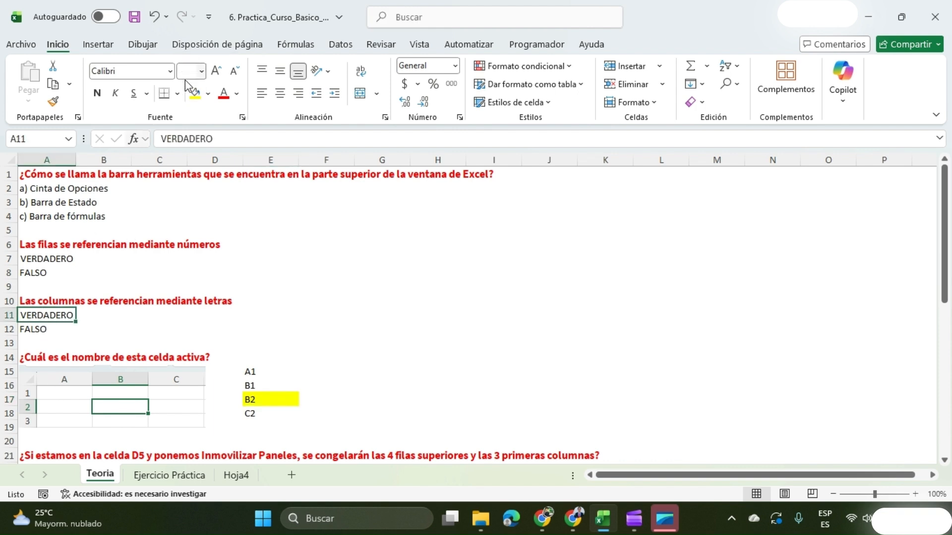
{"action": "left_click", "coordinate": [195, 94]}
{"action": "left_click", "coordinate": [52, 257]}
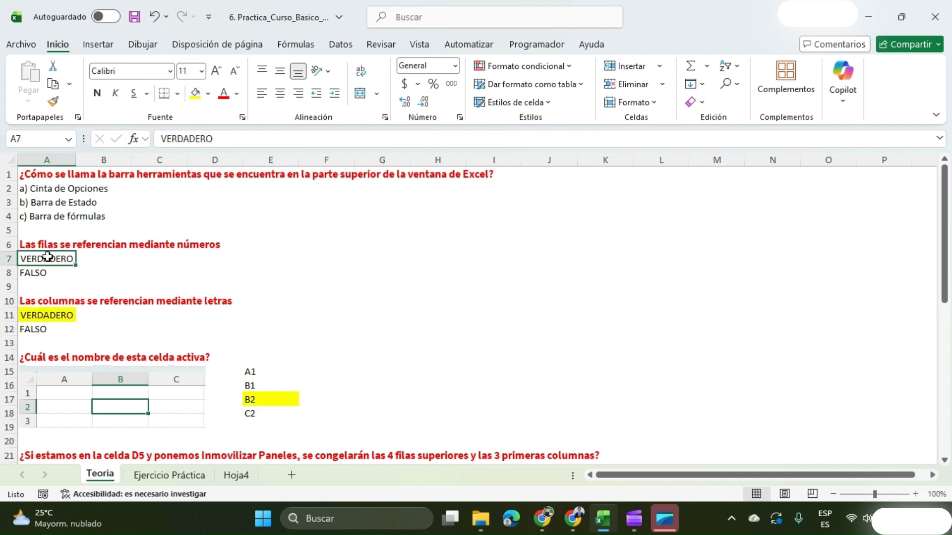
{"action": "left_click", "coordinate": [194, 95]}
{"action": "left_click", "coordinate": [43, 186]}
{"action": "left_click", "coordinate": [195, 98]}
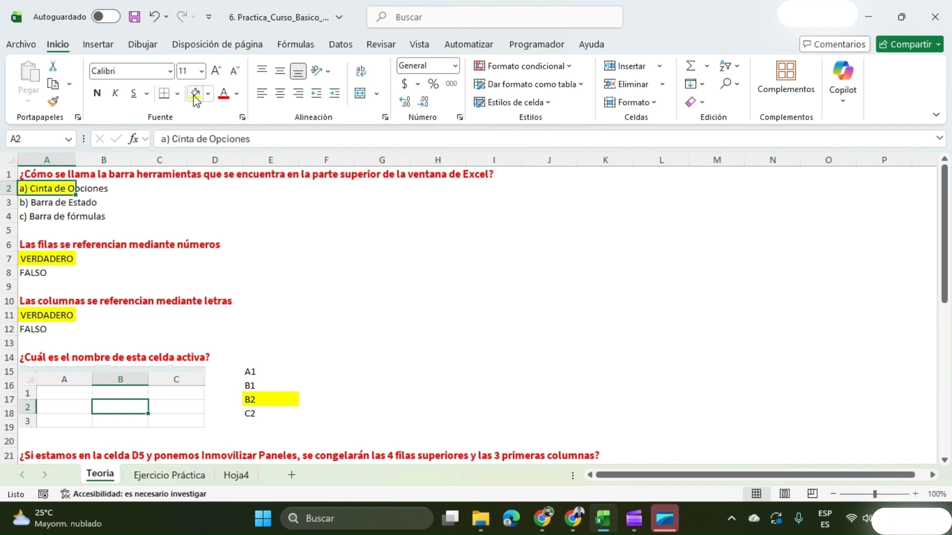
Freeze the panes of the Teoria sheet at cell D5 to test the Inmovilizar Paneles question.
{"action": "scroll", "coordinate": [208, 262], "scroll_direction": "down", "scroll_amount": 5}
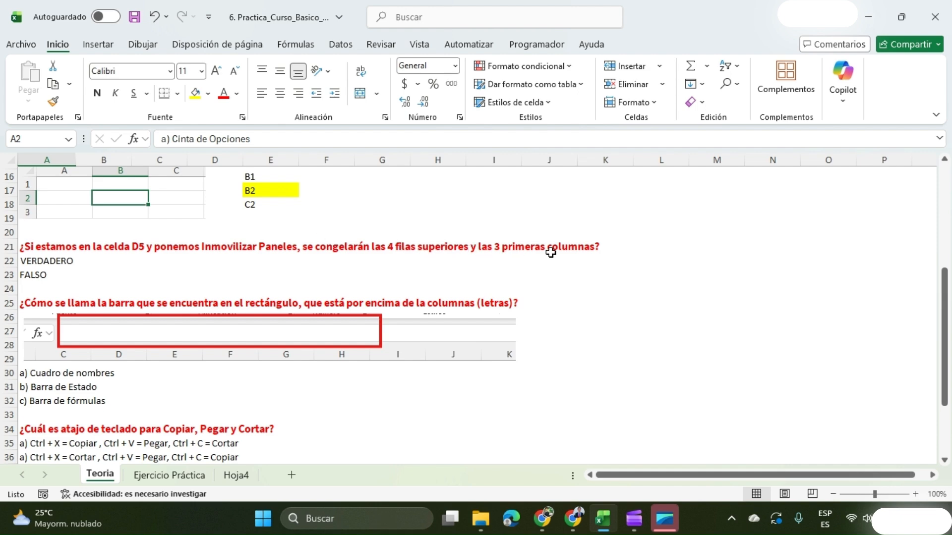
{"action": "scroll", "coordinate": [189, 312], "scroll_direction": "up", "scroll_amount": 2}
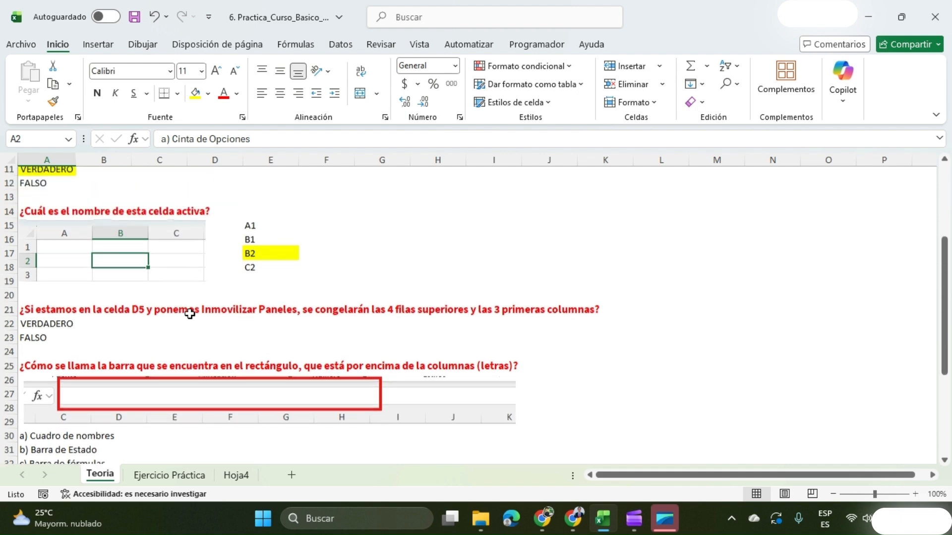
{"action": "scroll", "coordinate": [190, 313], "scroll_direction": "up", "scroll_amount": 4}
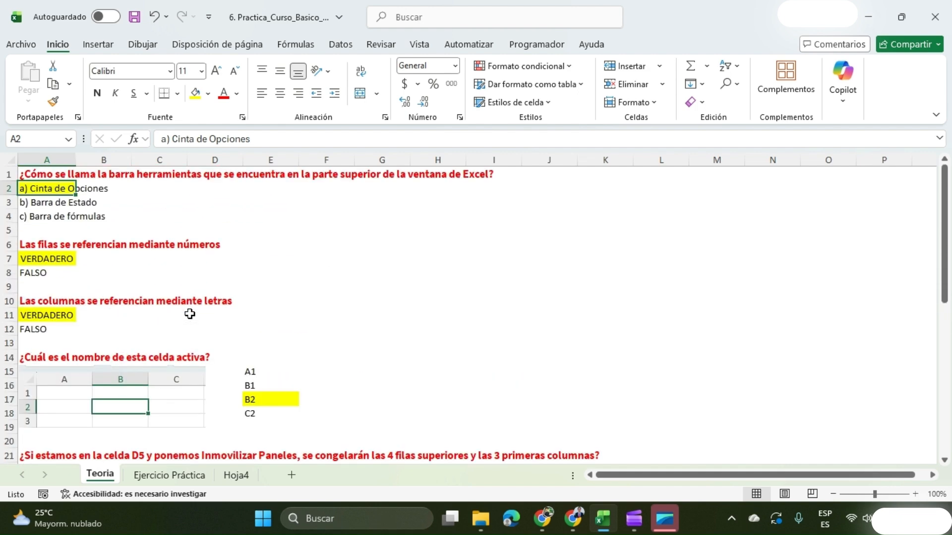
{"action": "left_click", "coordinate": [226, 230]}
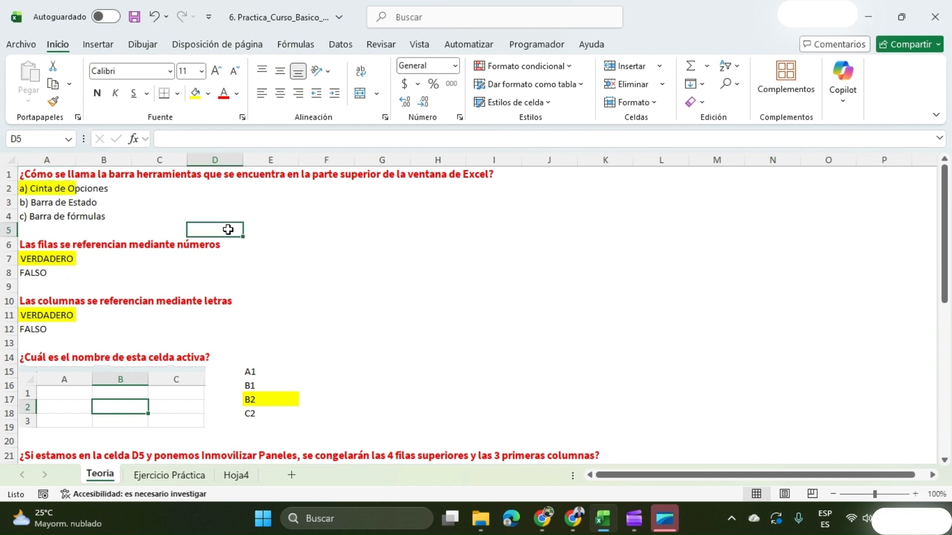
{"action": "left_click", "coordinate": [421, 45]}
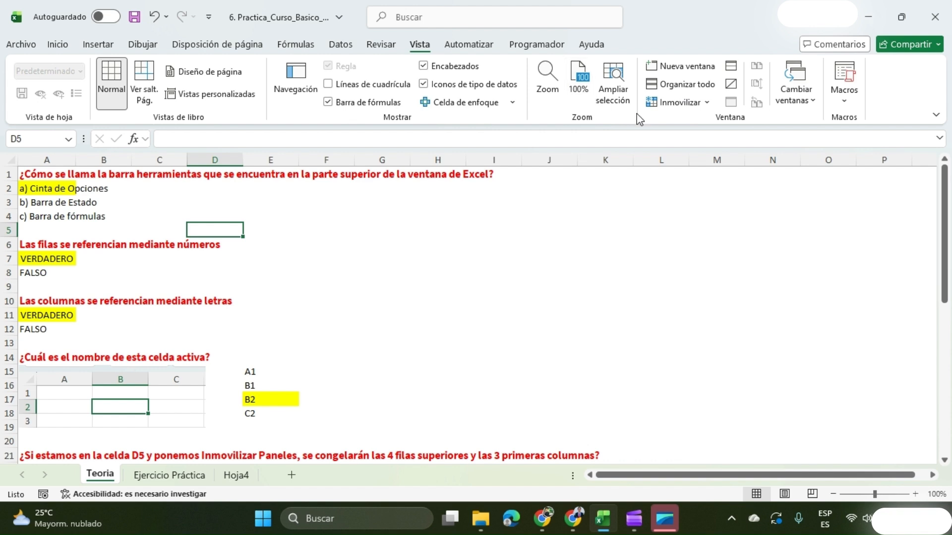
{"action": "left_click", "coordinate": [678, 105]}
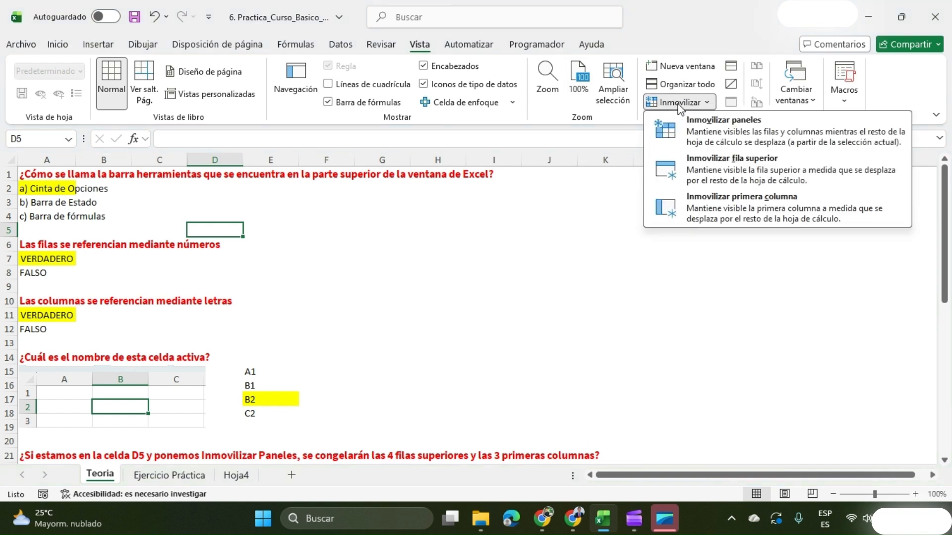
{"action": "left_click", "coordinate": [705, 132]}
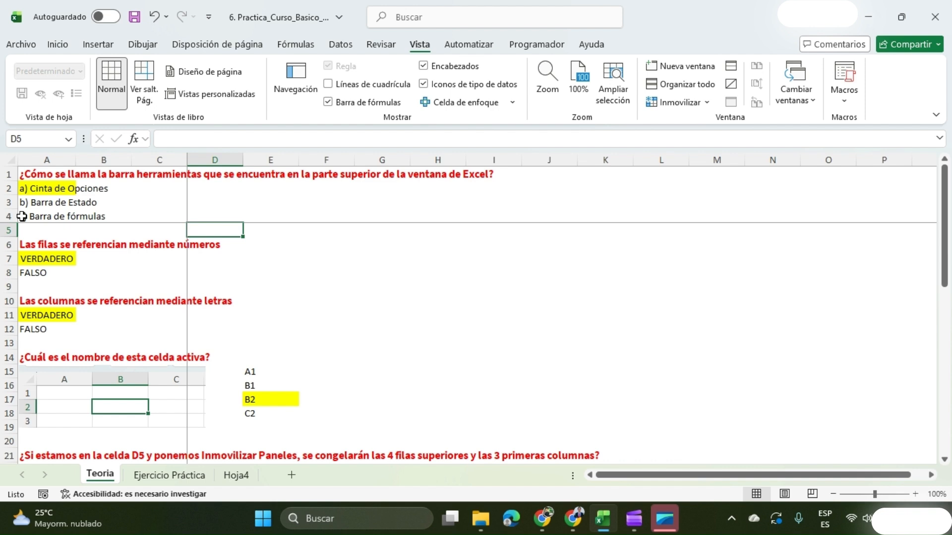
Highlight in yellow the answer VERDADERO in A22, under the question about freezing panes.
{"action": "scroll", "coordinate": [239, 299], "scroll_direction": "down", "scroll_amount": 3}
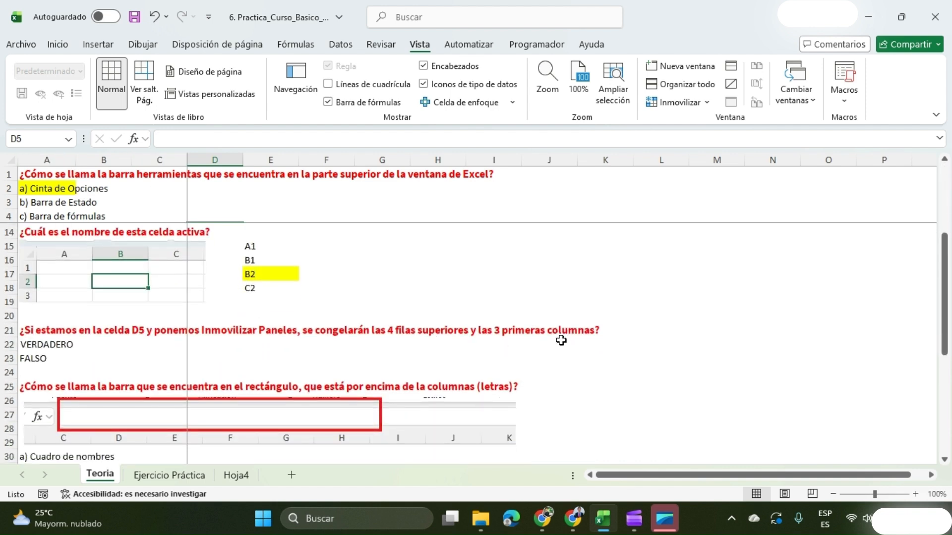
{"action": "left_click", "coordinate": [20, 344]}
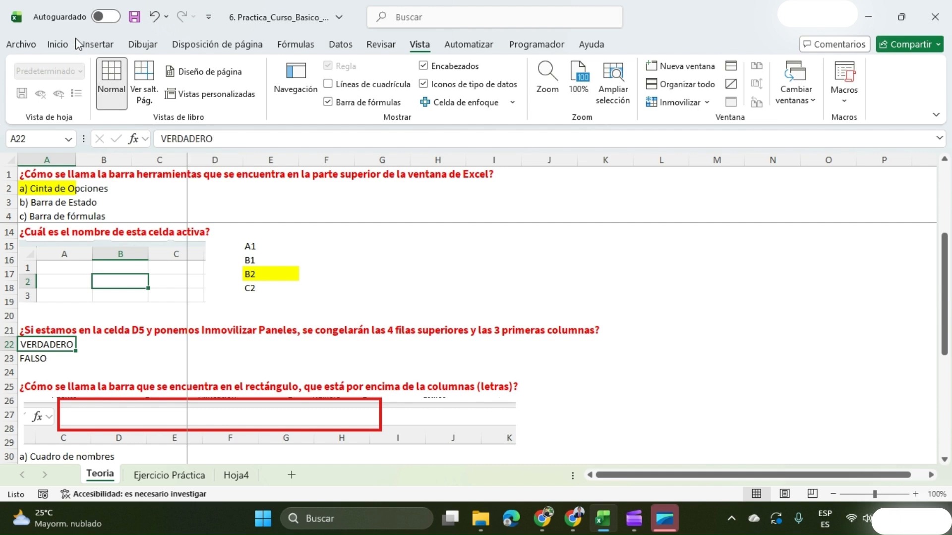
{"action": "left_click", "coordinate": [58, 44]}
{"action": "left_click", "coordinate": [195, 95]}
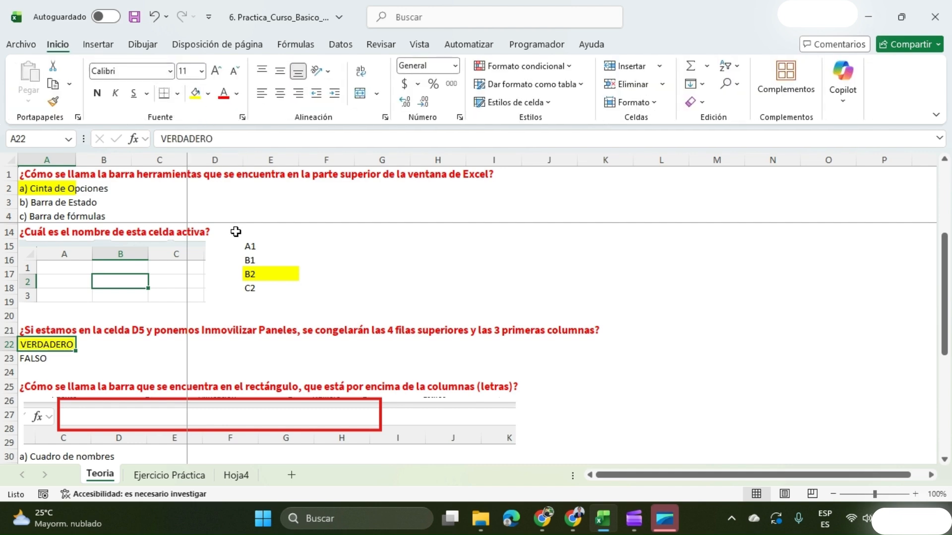
Highlight in yellow the answers Barra de fórmulas in A32 and Ctrl + X = Cortar, Ctrl + V = Pegar, Ctrl + C = Copiar in A36.
{"action": "scroll", "coordinate": [233, 233], "scroll_direction": "down", "scroll_amount": 3}
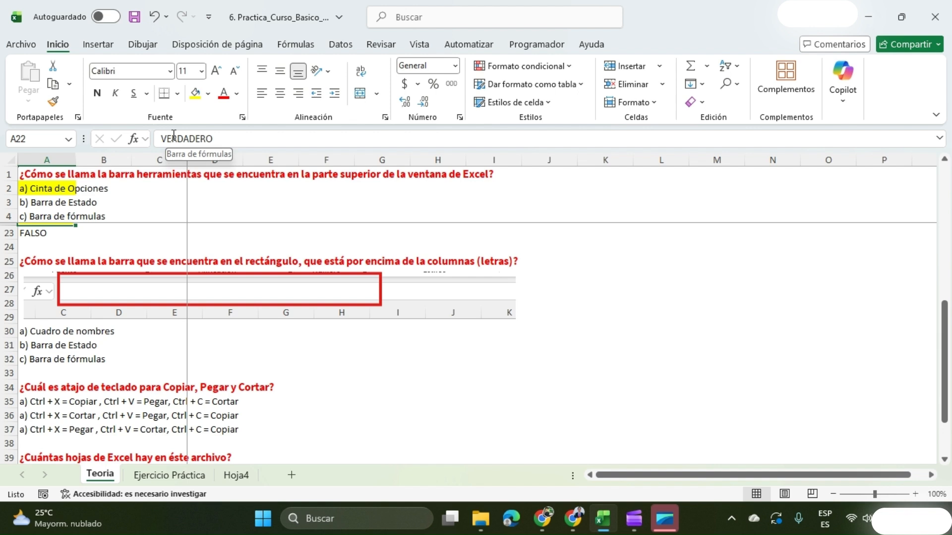
{"action": "left_click", "coordinate": [40, 357]}
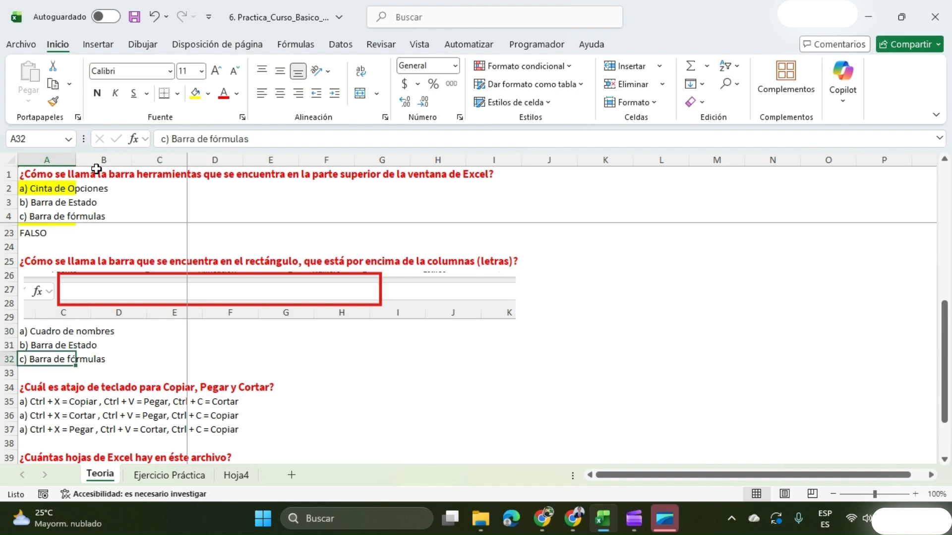
{"action": "left_click", "coordinate": [193, 94]}
{"action": "scroll", "coordinate": [300, 308], "scroll_direction": "down", "scroll_amount": 2}
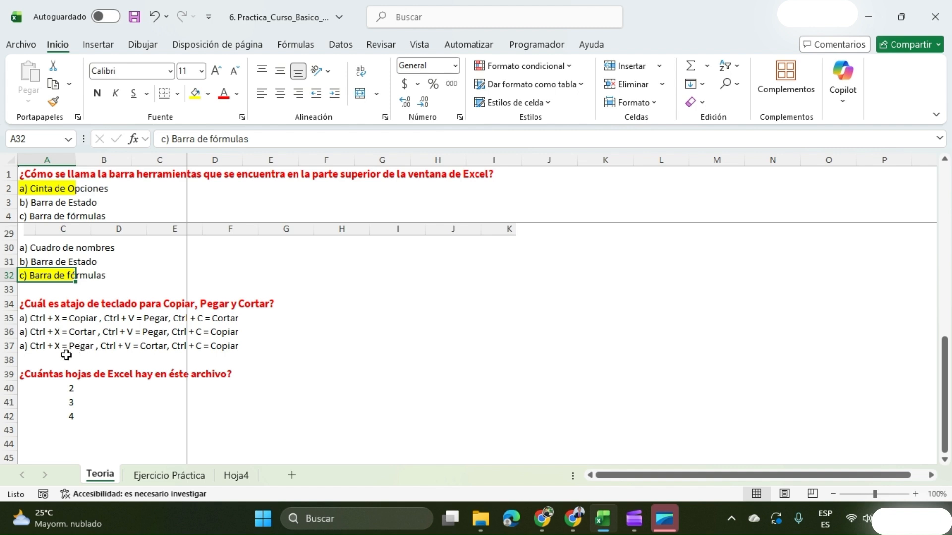
{"action": "left_click", "coordinate": [50, 333]}
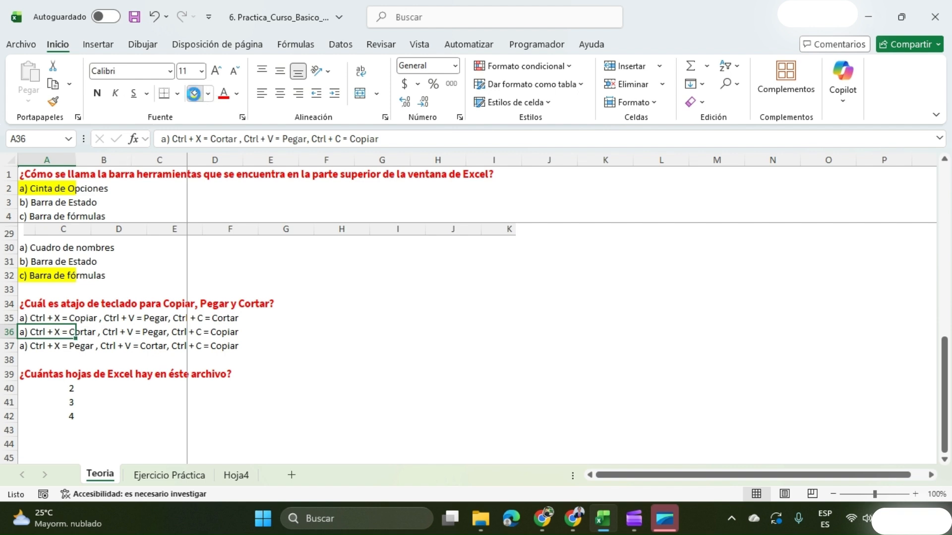
{"action": "left_click", "coordinate": [195, 94]}
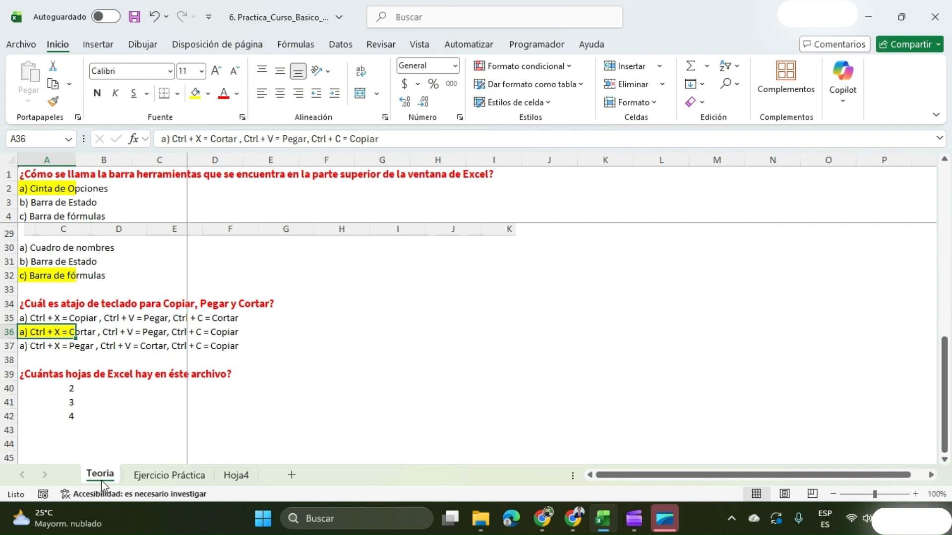
Check the workbook's sheets and highlight in yellow the answer 3 in A41 of the Teoria sheet.
{"action": "left_click", "coordinate": [160, 475]}
{"action": "left_click", "coordinate": [234, 477]}
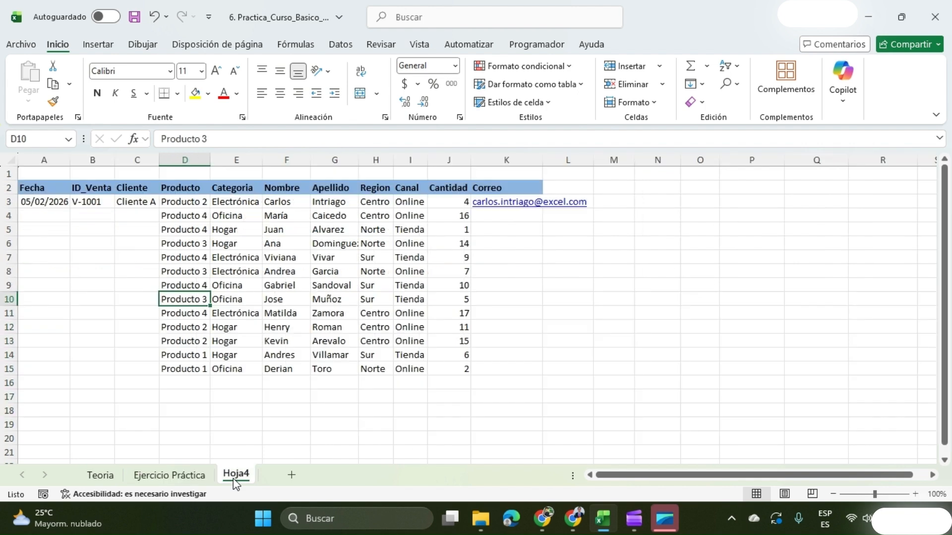
{"action": "left_click", "coordinate": [104, 477]}
{"action": "left_click", "coordinate": [63, 403]}
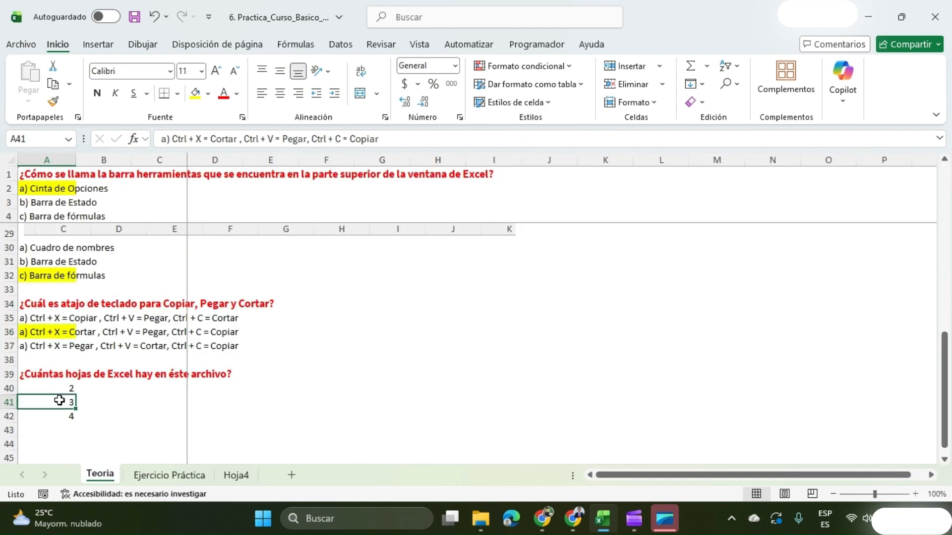
{"action": "left_click", "coordinate": [195, 93]}
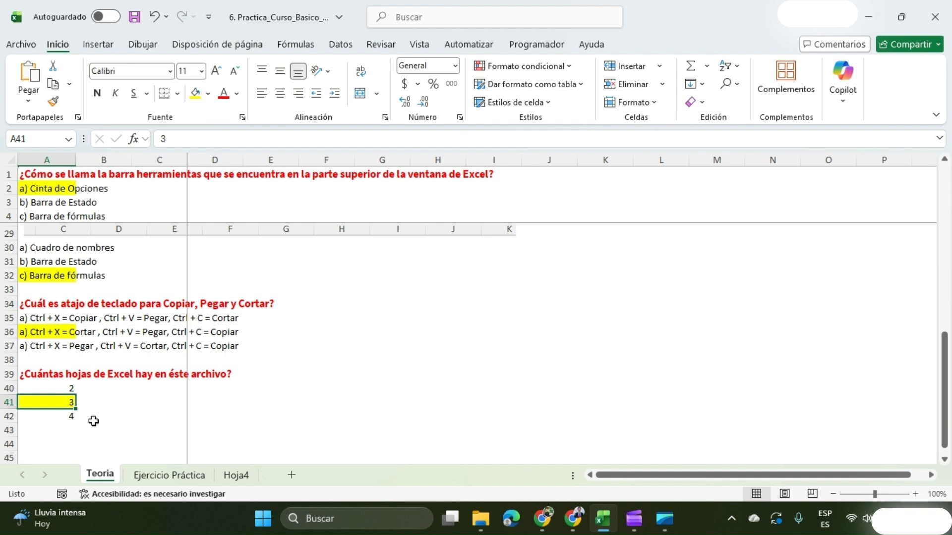
Read the instructions on the Ejercicio Práctica sheet and rename sheet Hoja4 as Práctica Excel.
{"action": "left_click", "coordinate": [164, 477]}
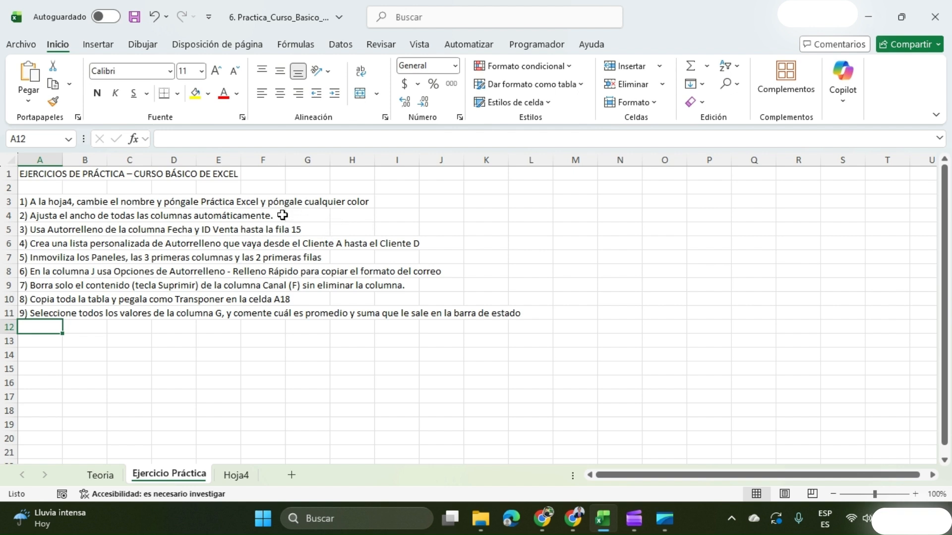
{"action": "double_click", "coordinate": [233, 476]}
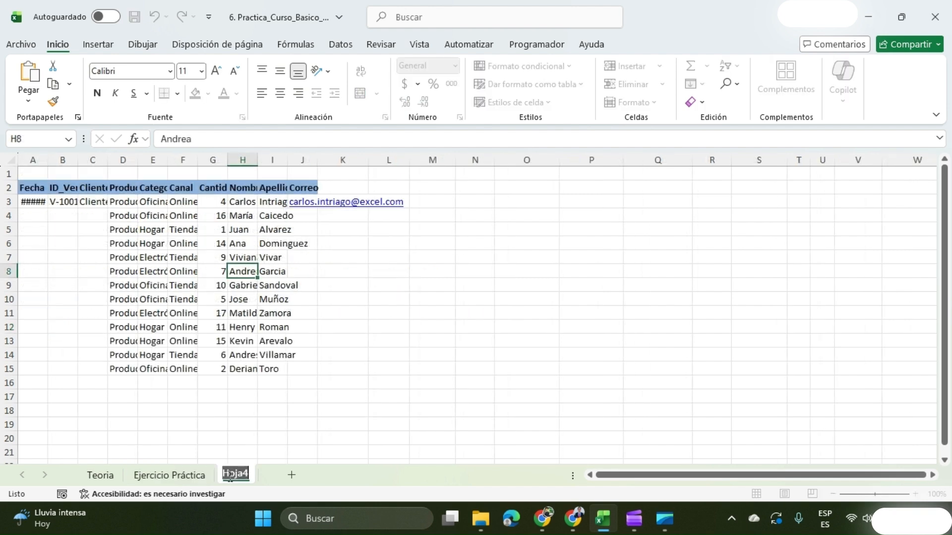
{"action": "left_click", "coordinate": [213, 472]}
{"action": "right_click", "coordinate": [238, 481]}
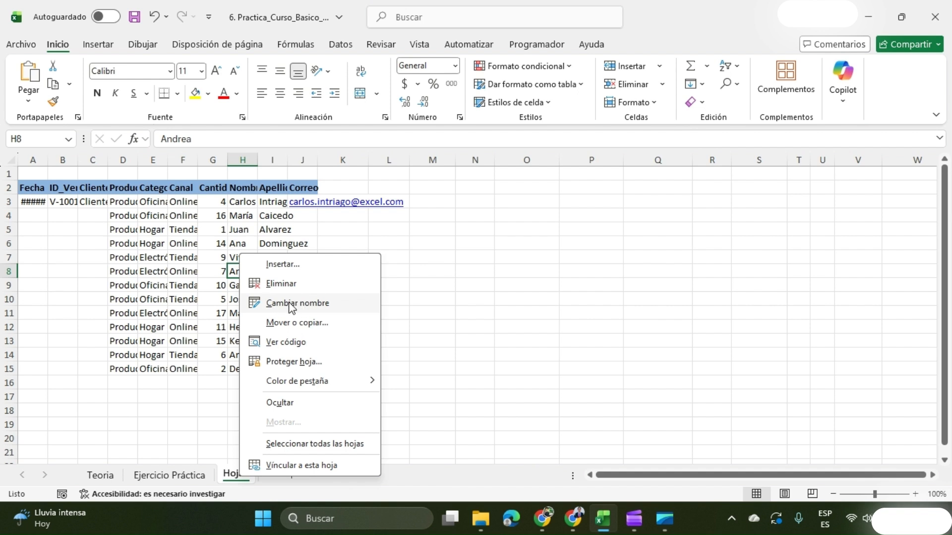
{"action": "left_click", "coordinate": [289, 302]}
{"action": "type", "text": "Pr"}
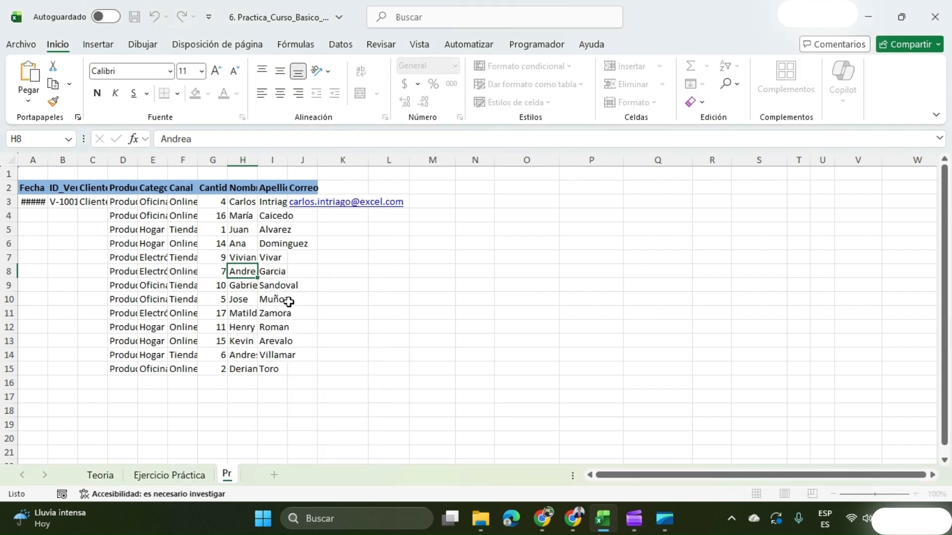
{"action": "type", "text": "áctica"}
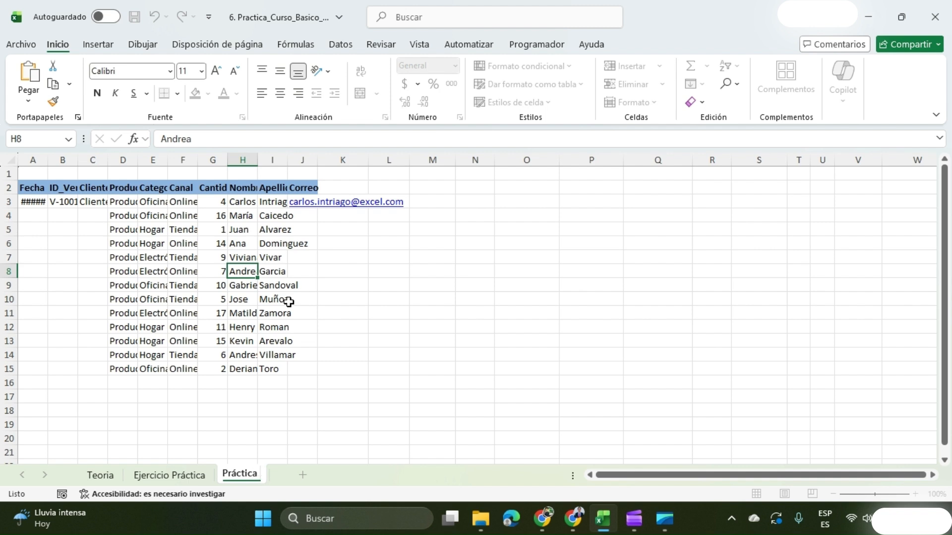
{"action": "type", "text": " Excel"}
{"action": "key", "text": "Return"}
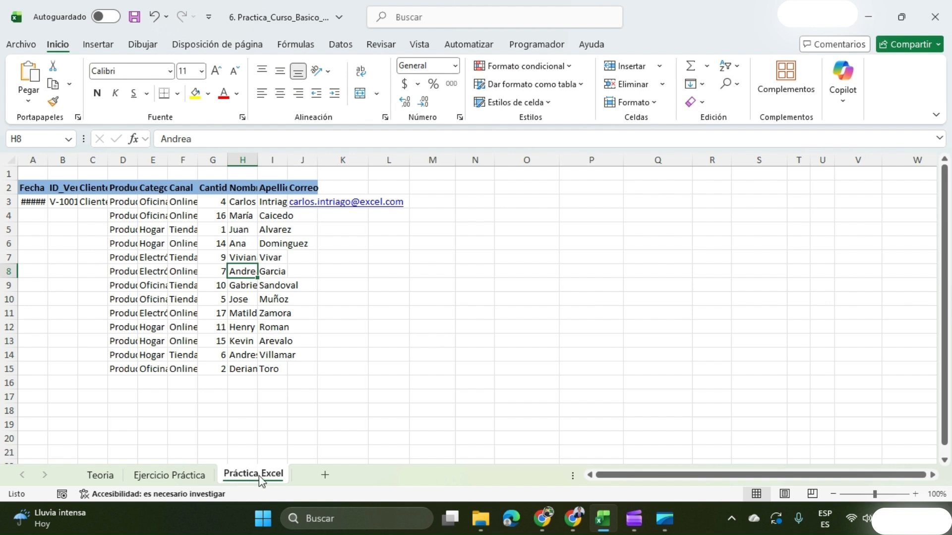
Set the tab colour of the Práctica Excel sheet to light blue.
{"action": "right_click", "coordinate": [258, 480]}
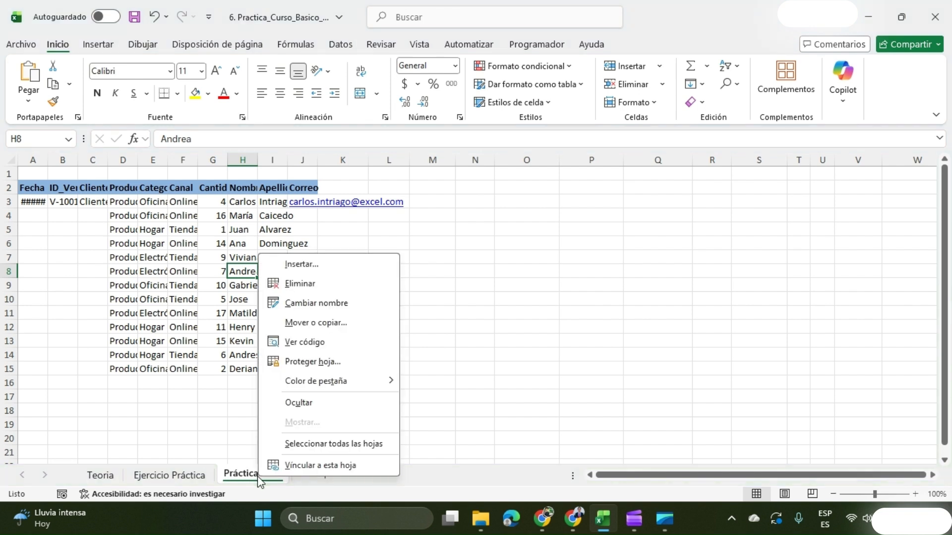
{"action": "mouse_move", "coordinate": [304, 384]}
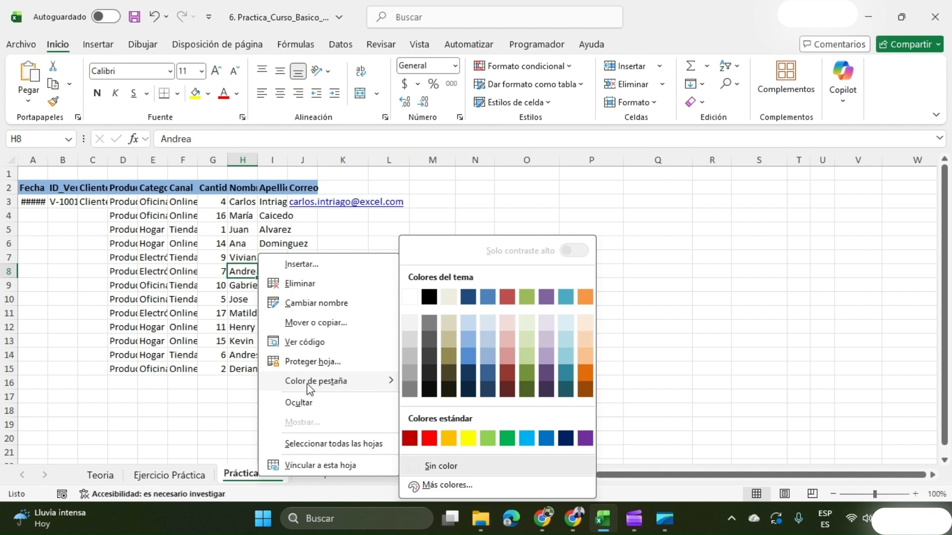
{"action": "left_click", "coordinate": [526, 445]}
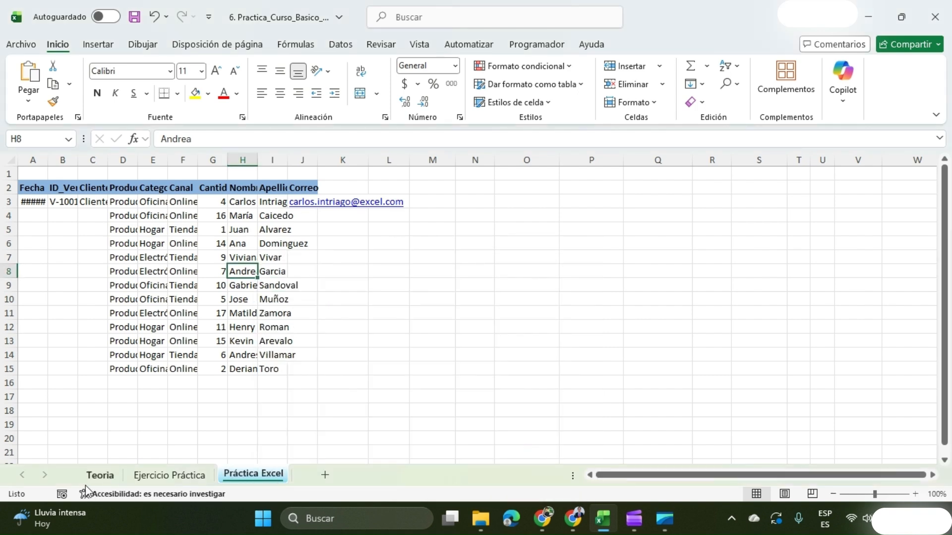
Check the next exercise on the Ejercicio Práctica sheet and autofit the widths of columns A to J on Práctica Excel.
{"action": "left_click", "coordinate": [158, 475]}
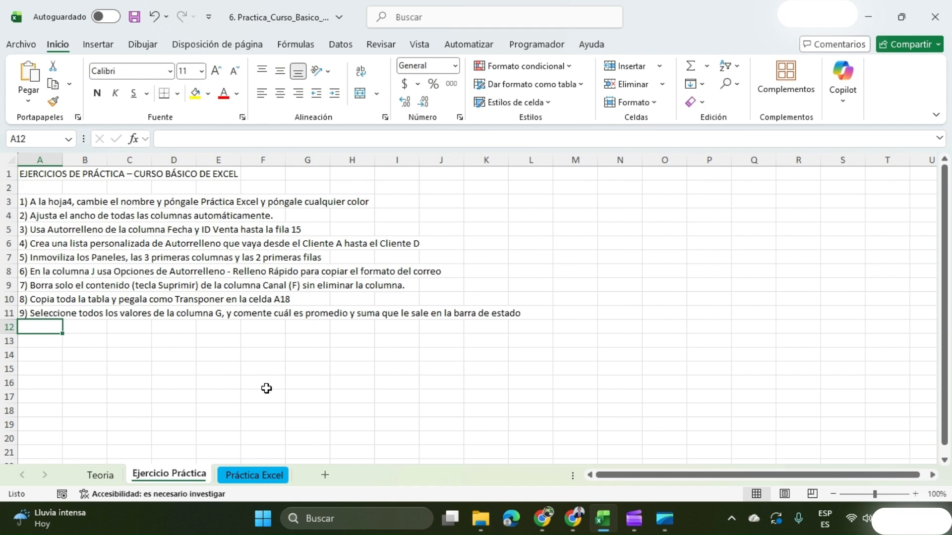
{"action": "left_click", "coordinate": [254, 475]}
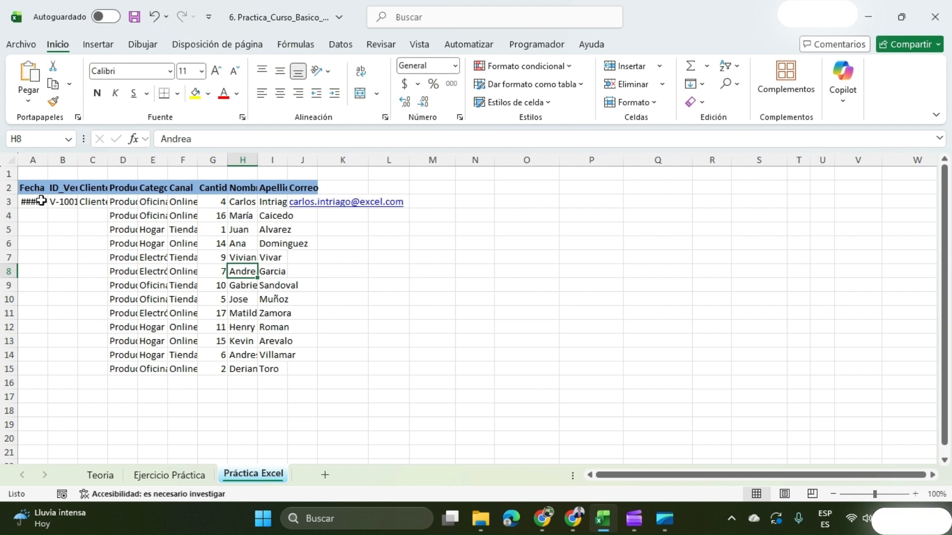
{"action": "left_click_drag", "start_coordinate": [36, 200], "coordinate": [284, 370]}
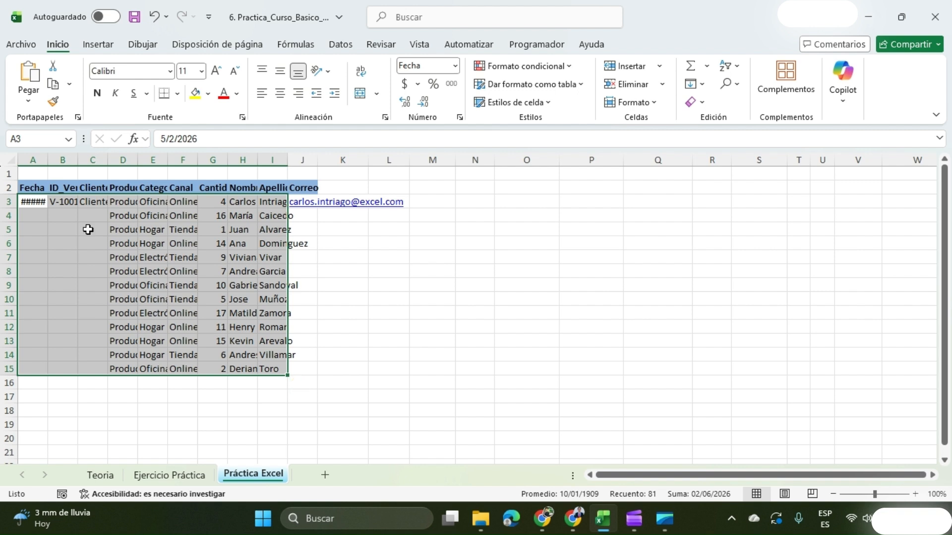
{"action": "left_click", "coordinate": [12, 160]}
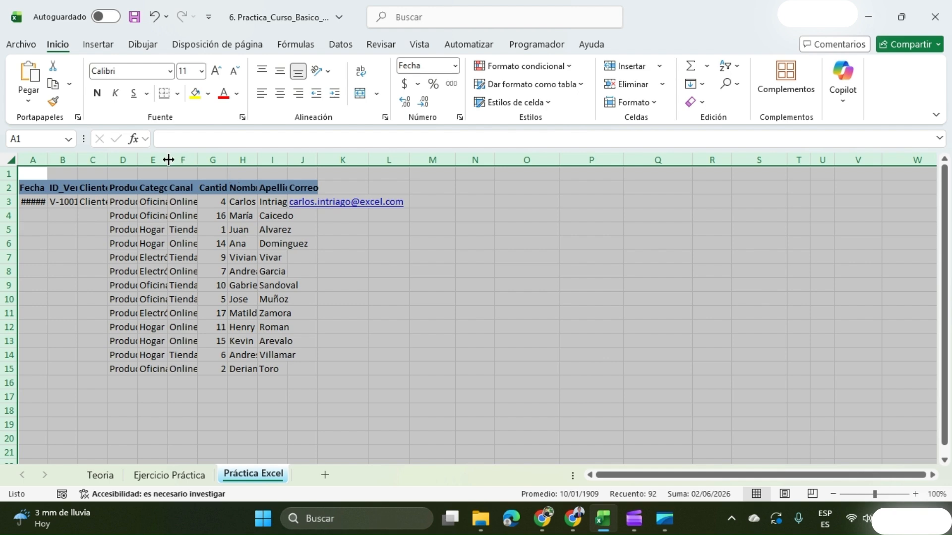
{"action": "left_click", "coordinate": [162, 243]}
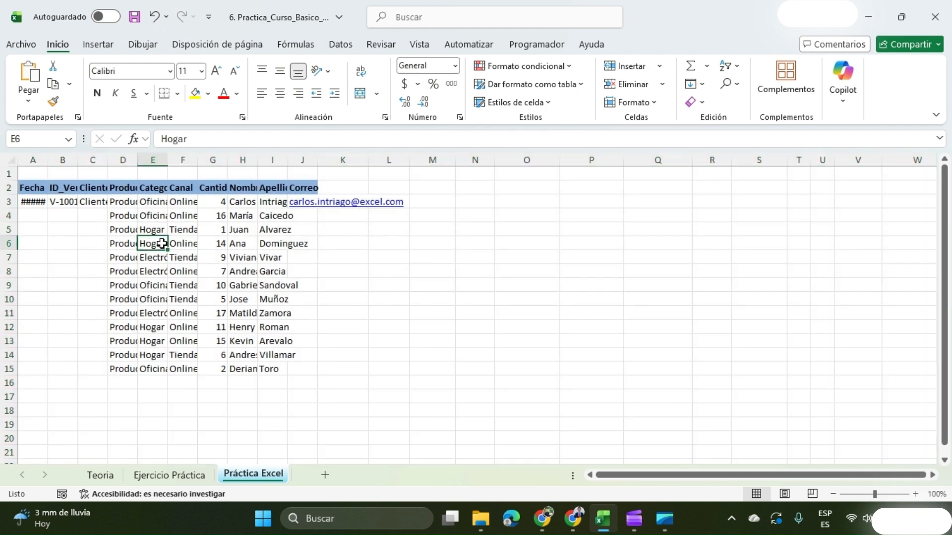
{"action": "left_click", "coordinate": [34, 160]}
{"action": "left_click_drag", "start_coordinate": [33, 160], "coordinate": [312, 159]}
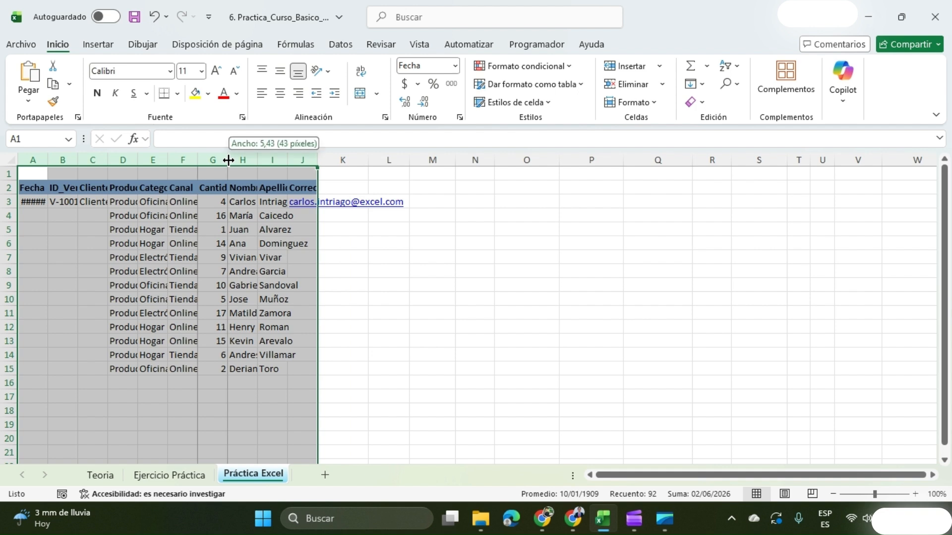
{"action": "double_click", "coordinate": [228, 159]}
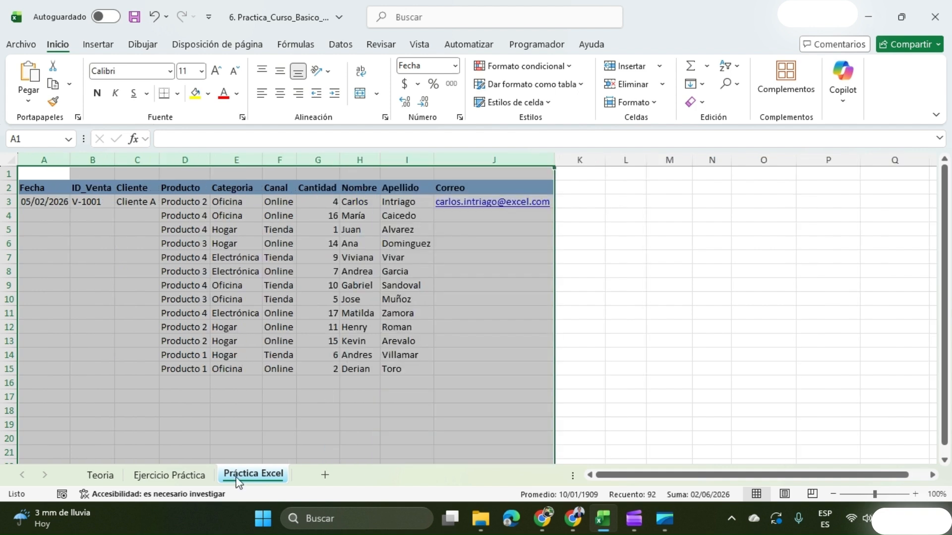
Autofill the Fecha and ID_Venta values from A3:B3 down to row 15.
{"action": "left_click", "coordinate": [180, 479]}
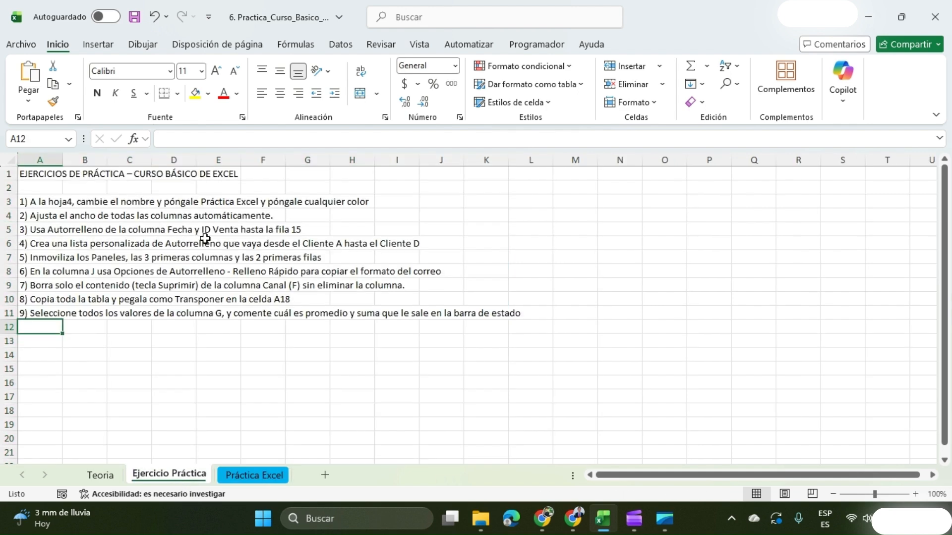
{"action": "left_click", "coordinate": [245, 481]}
{"action": "left_click", "coordinate": [53, 202]}
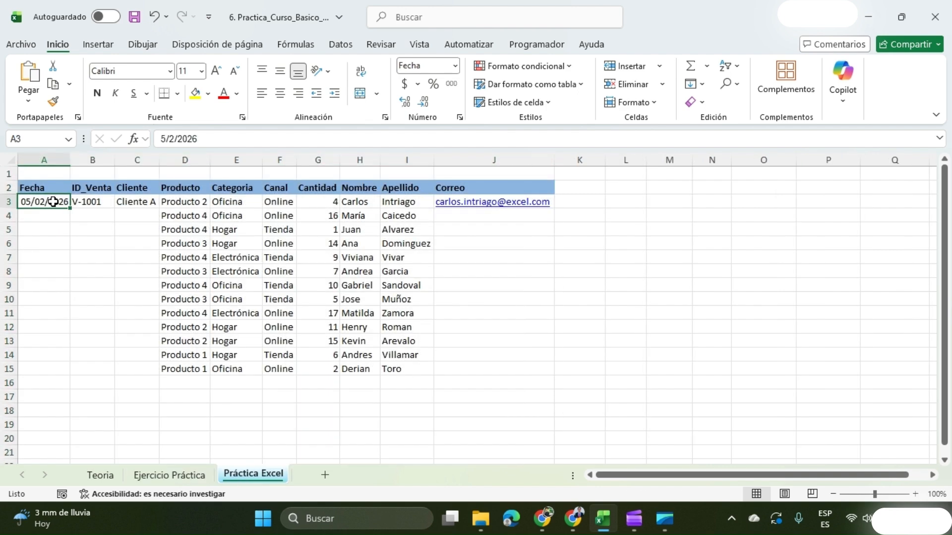
{"action": "left_click_drag", "start_coordinate": [50, 203], "coordinate": [97, 206]}
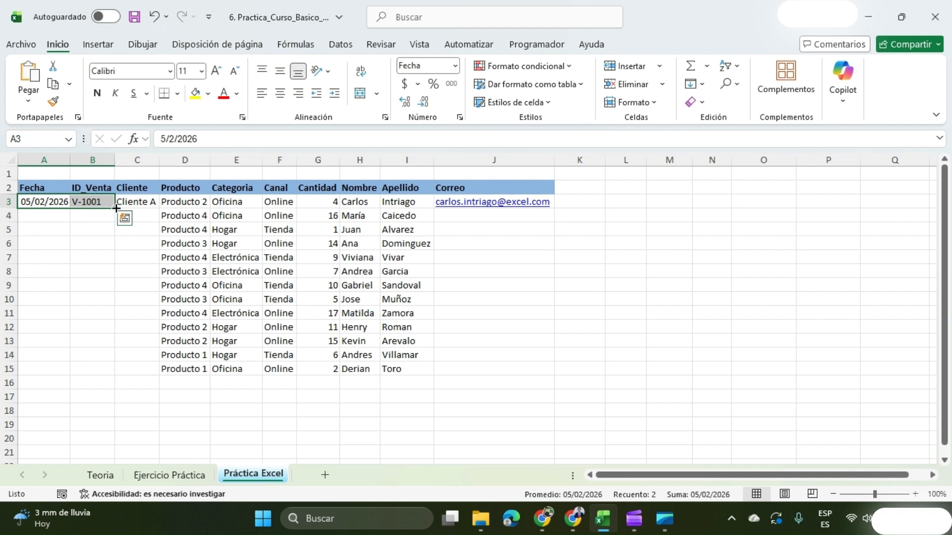
{"action": "left_click_drag", "start_coordinate": [116, 209], "coordinate": [118, 375]}
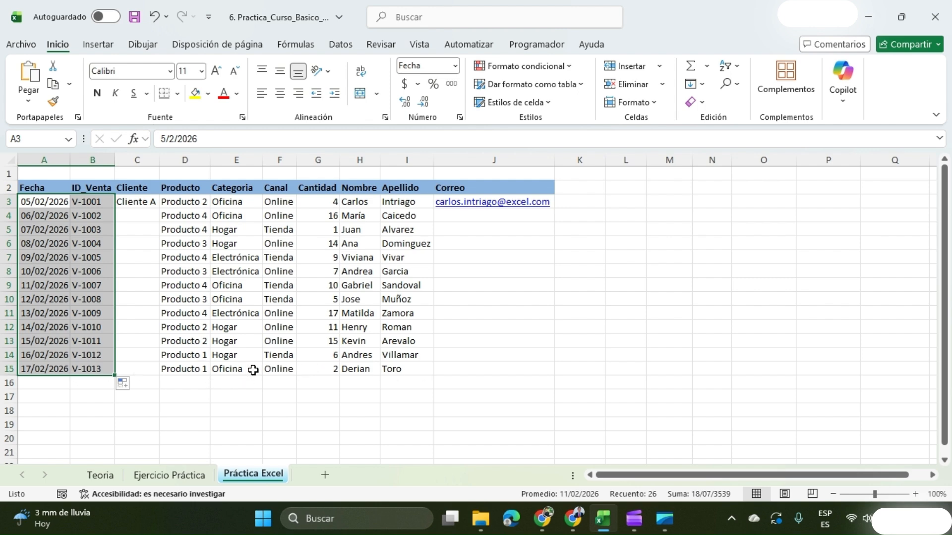
Try autofilling Cliente A from C3 down to row 15 and clear the copies in C4:C15.
{"action": "left_click", "coordinate": [187, 476]}
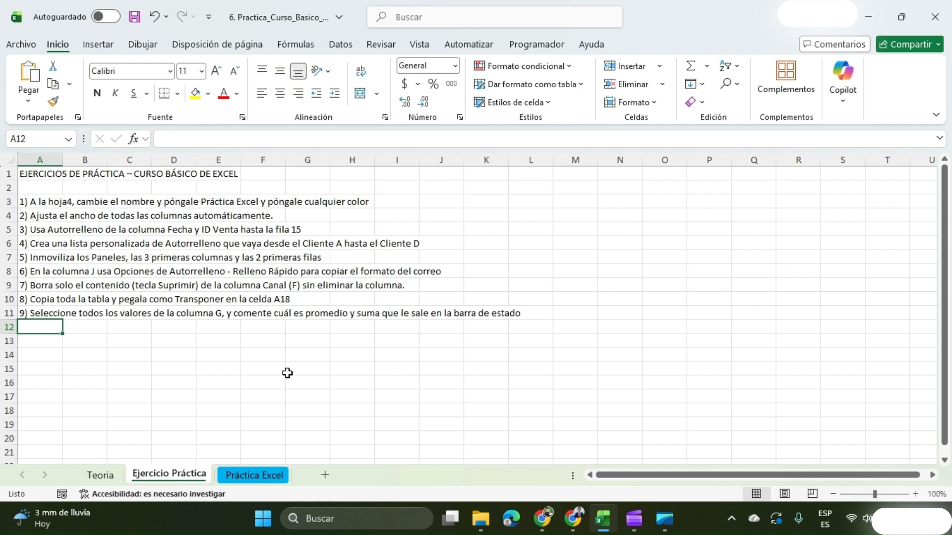
{"action": "left_click", "coordinate": [260, 477]}
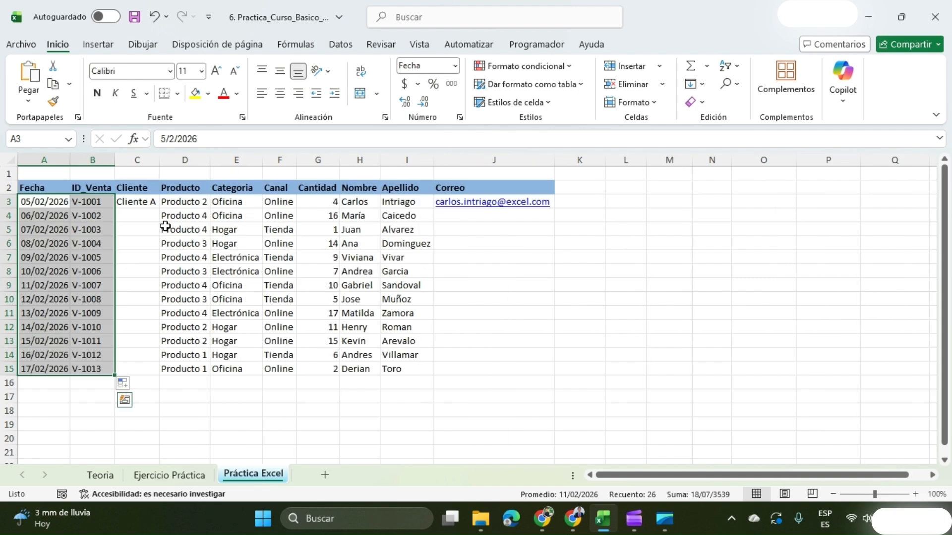
{"action": "left_click", "coordinate": [136, 202]}
{"action": "left_click_drag", "start_coordinate": [157, 208], "coordinate": [157, 372]}
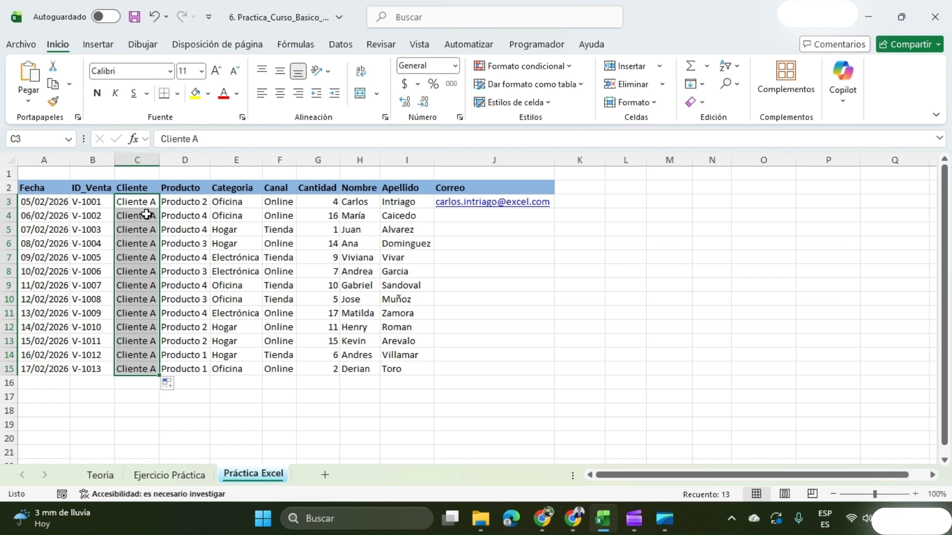
{"action": "left_click_drag", "start_coordinate": [147, 215], "coordinate": [130, 365]}
{"action": "key", "text": "Delete"}
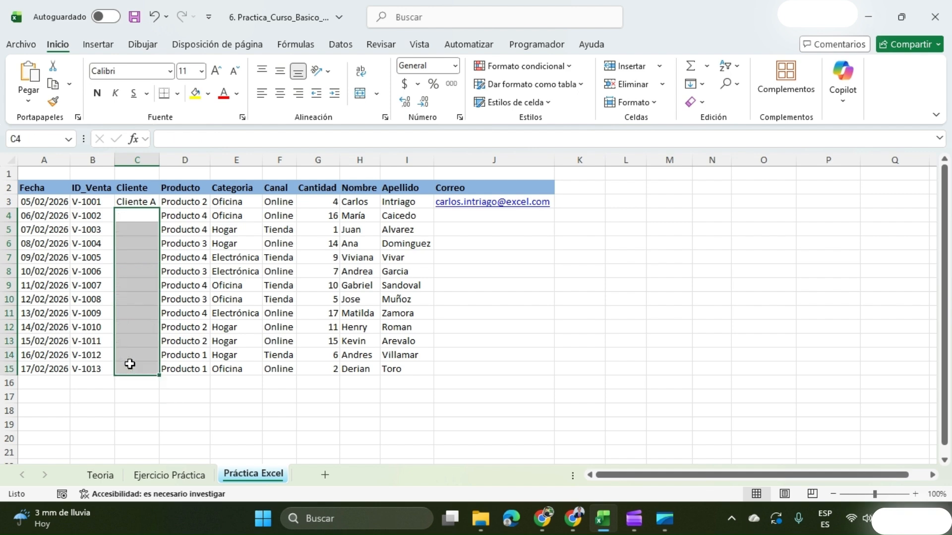
Add a custom AutoFill list in the advanced options with the entries Cliente A, Cliente B, Cliente C and Cliente D.
{"action": "left_click", "coordinate": [19, 43]}
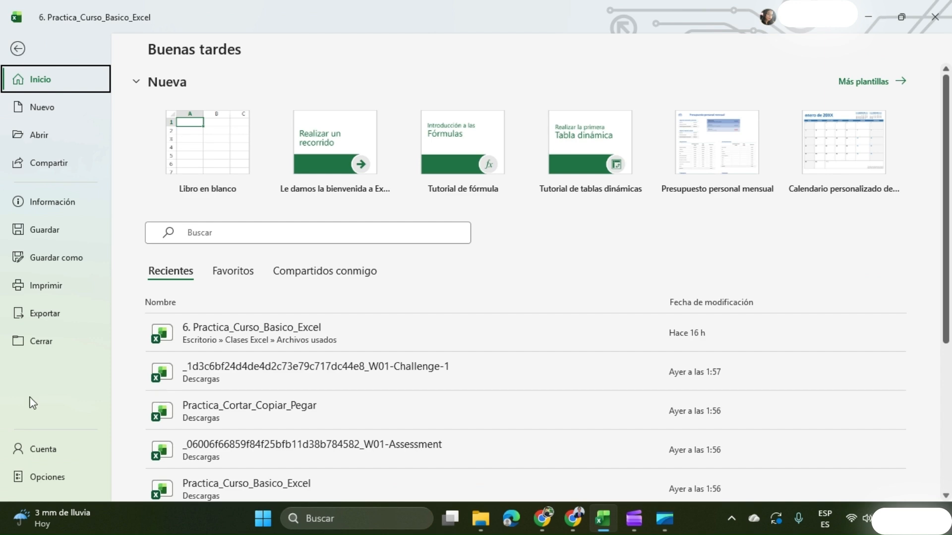
{"action": "left_click", "coordinate": [35, 480]}
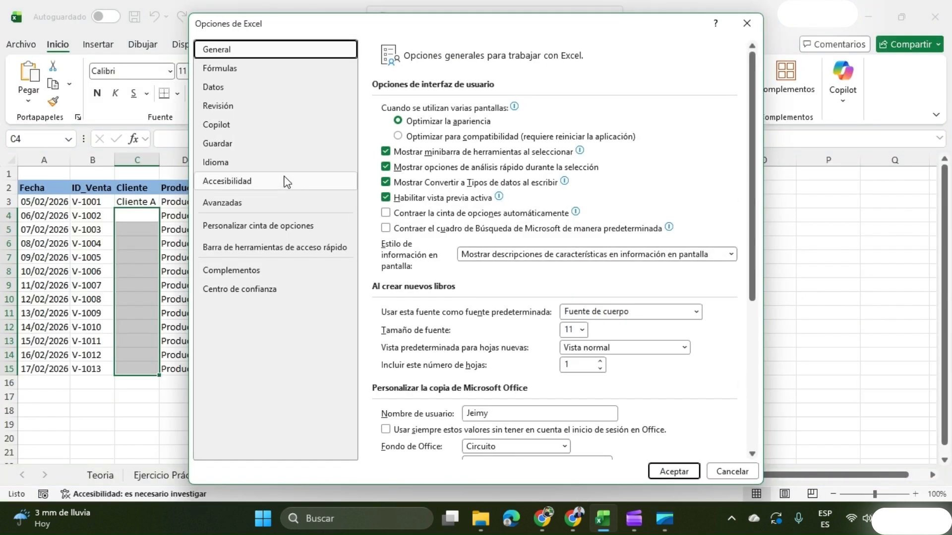
{"action": "left_click", "coordinate": [237, 206]}
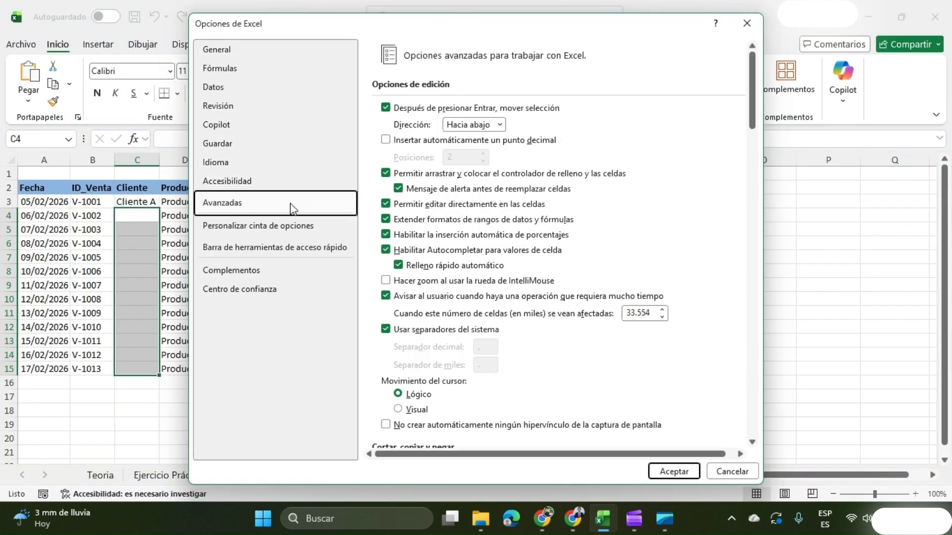
{"action": "left_click_drag", "start_coordinate": [752, 70], "coordinate": [756, 427]}
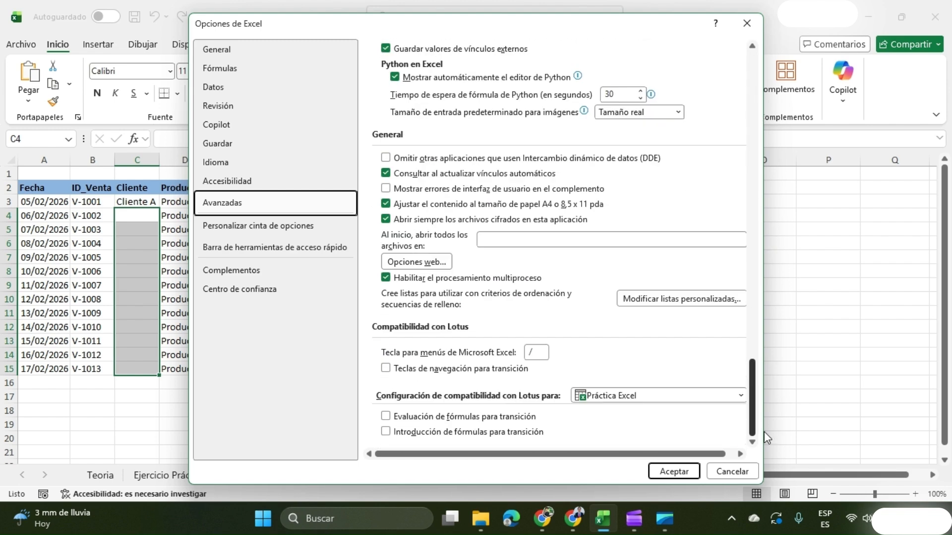
{"action": "left_click", "coordinate": [697, 300]}
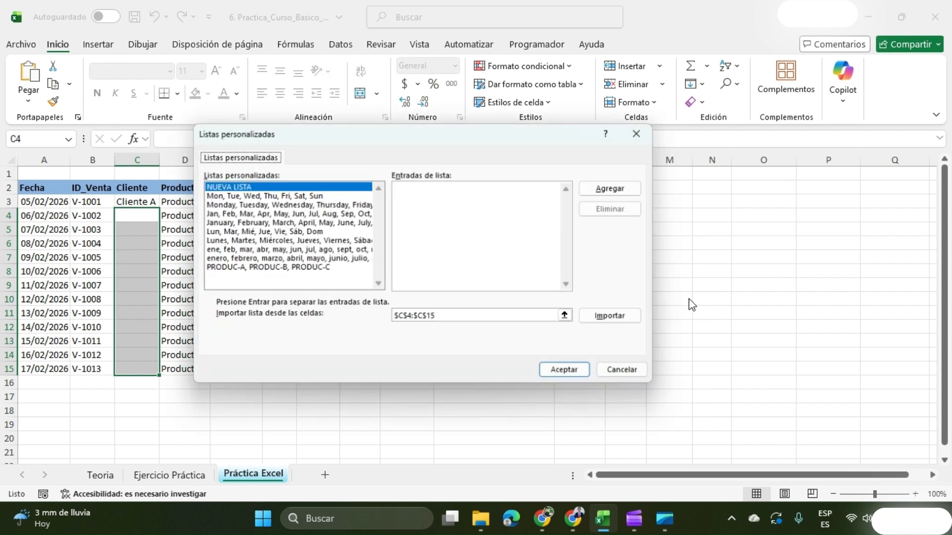
{"action": "left_click", "coordinate": [223, 188]}
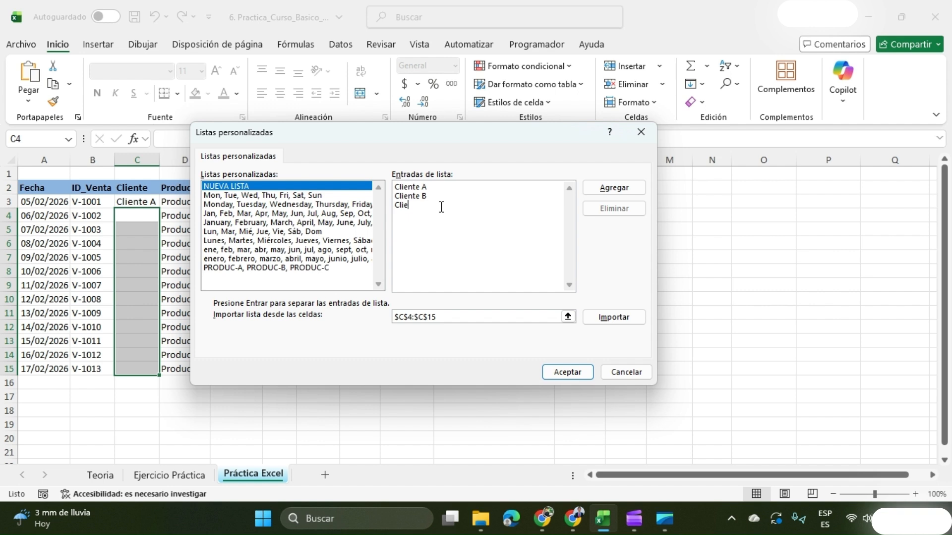
{"action": "type", "text": "C "}
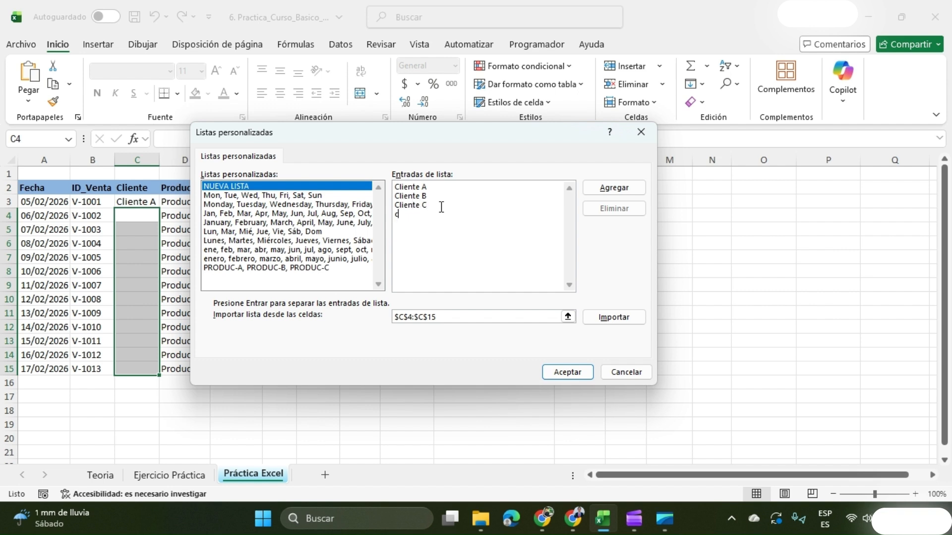
{"action": "type", "text": "Cliente D"}
{"action": "left_click", "coordinate": [590, 188]}
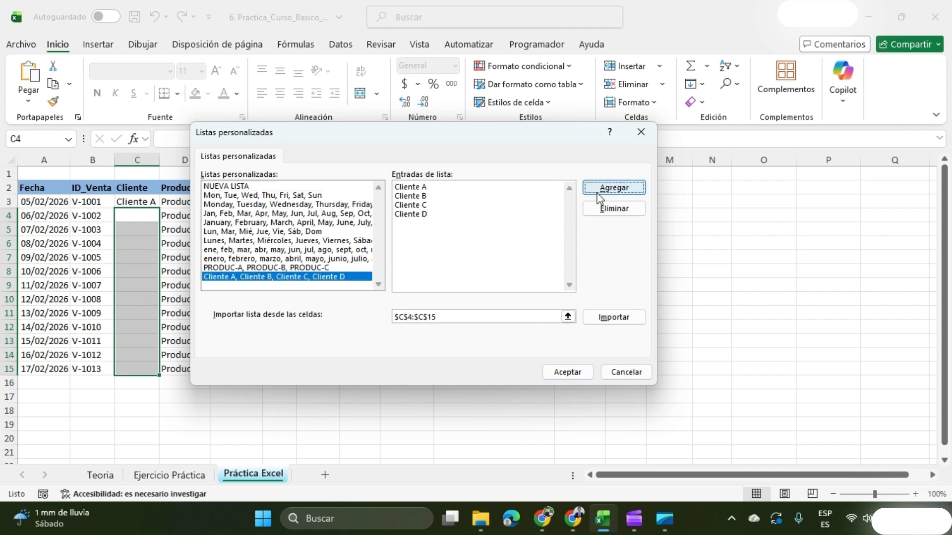
{"action": "left_click", "coordinate": [566, 372]}
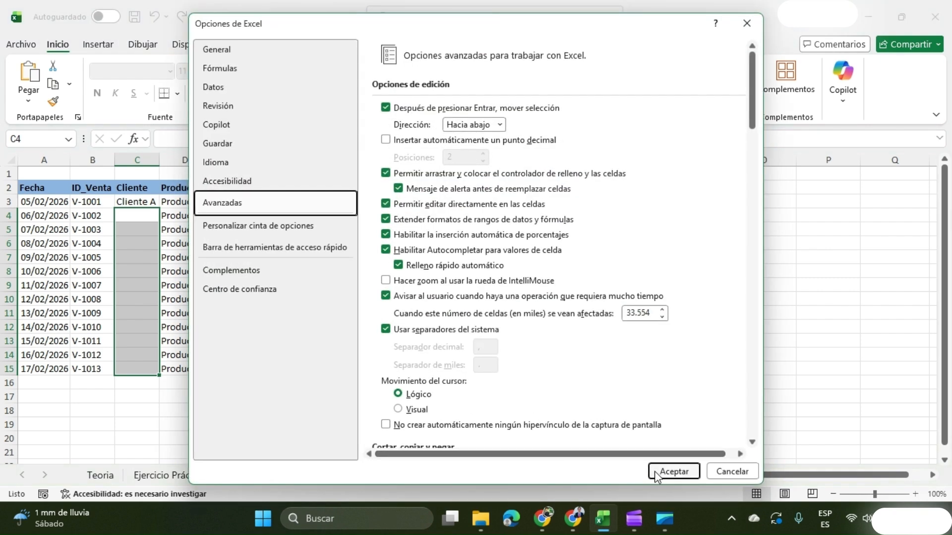
{"action": "left_click", "coordinate": [674, 471]}
Autofill the Cliente column from C3 down to row 15 with the custom client series.
{"action": "left_click", "coordinate": [137, 196]}
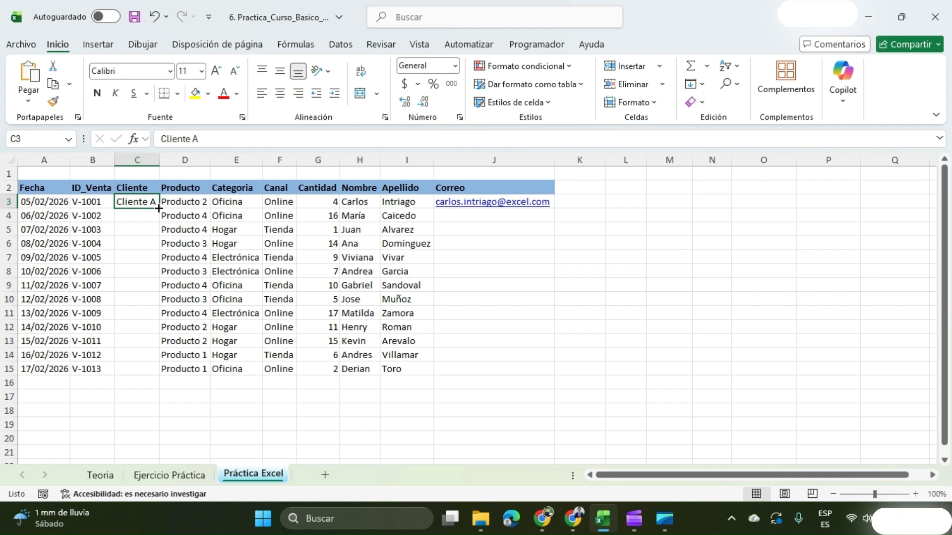
{"action": "double_click", "coordinate": [159, 208]}
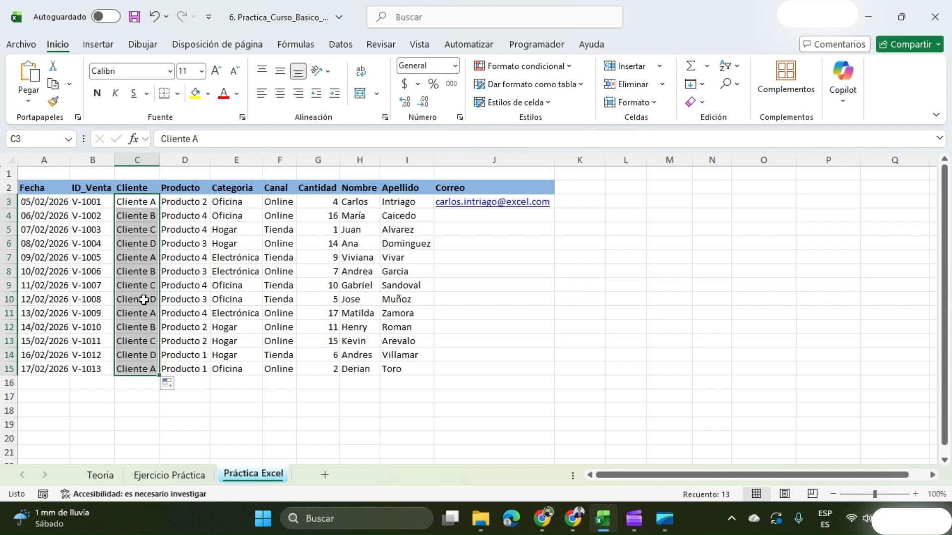
Check the fifth exercise, then freeze the first three columns and first two rows of Práctica Excel from cell D3.
{"action": "left_click", "coordinate": [179, 476]}
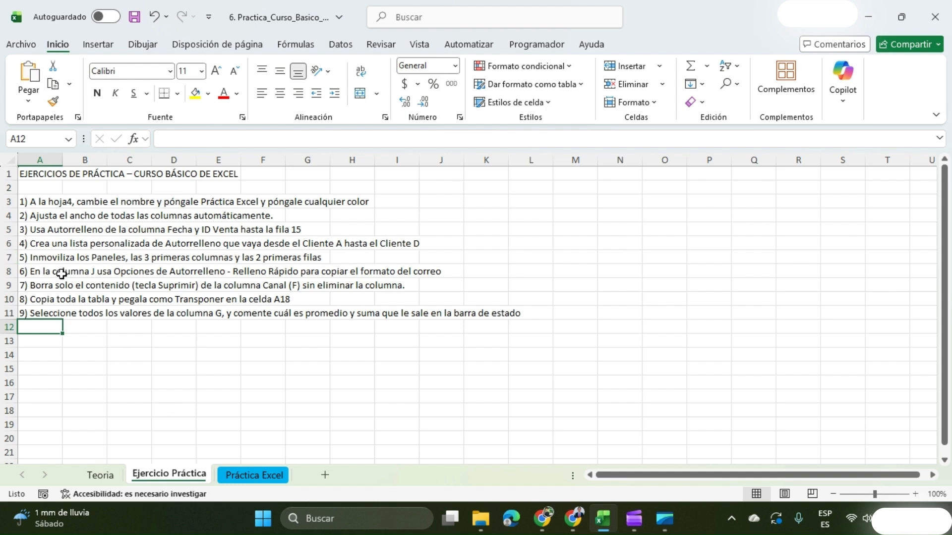
{"action": "left_click", "coordinate": [242, 480]}
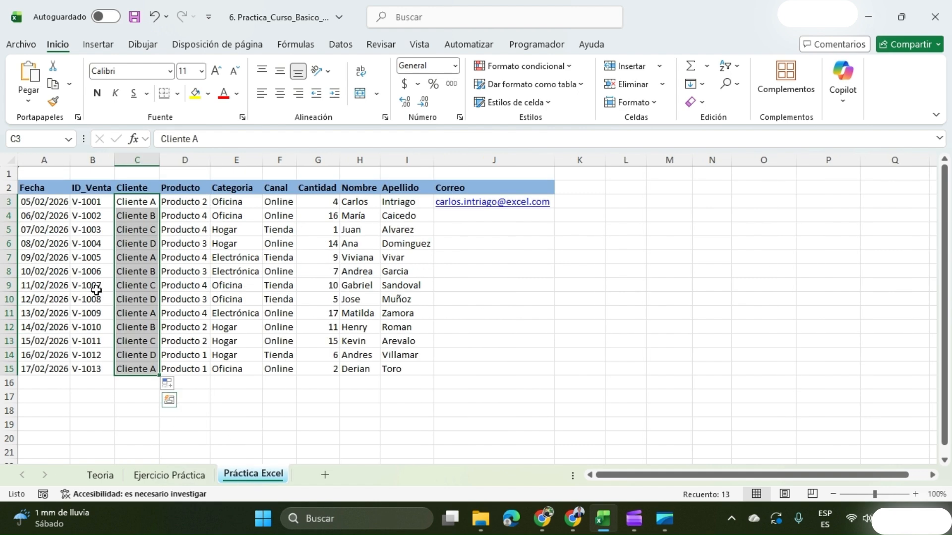
{"action": "left_click_drag", "start_coordinate": [38, 161], "coordinate": [120, 166]}
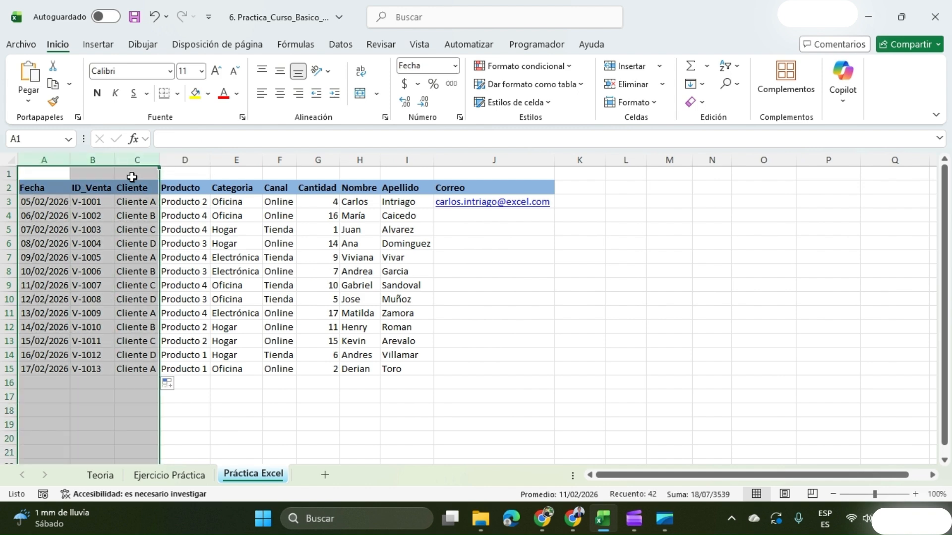
{"action": "left_click", "coordinate": [187, 158]}
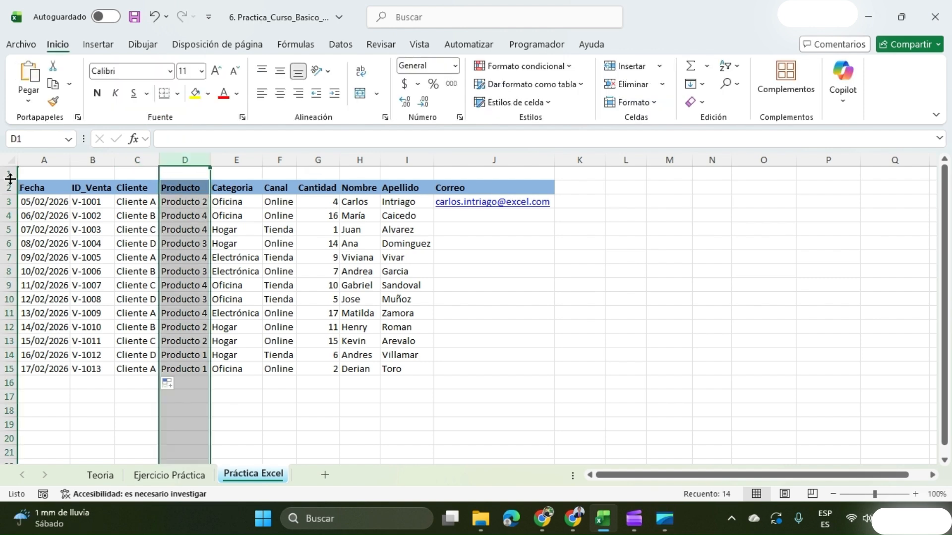
{"action": "left_click", "coordinate": [187, 201]}
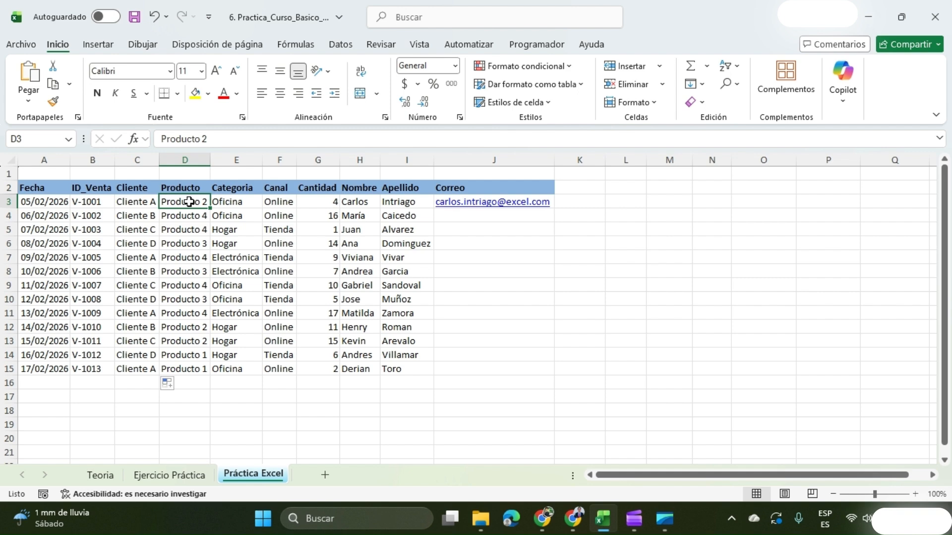
{"action": "left_click", "coordinate": [419, 45]}
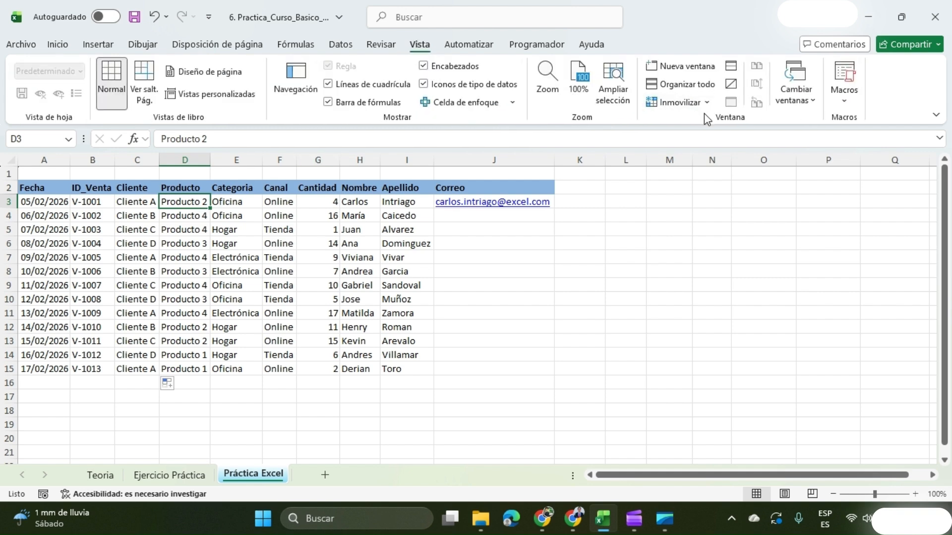
{"action": "left_click", "coordinate": [689, 105]}
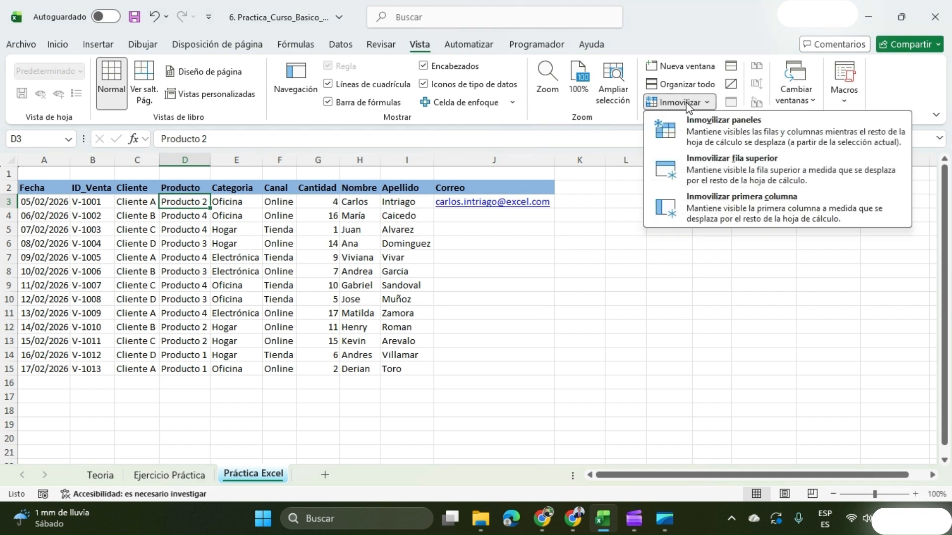
{"action": "left_click", "coordinate": [698, 137]}
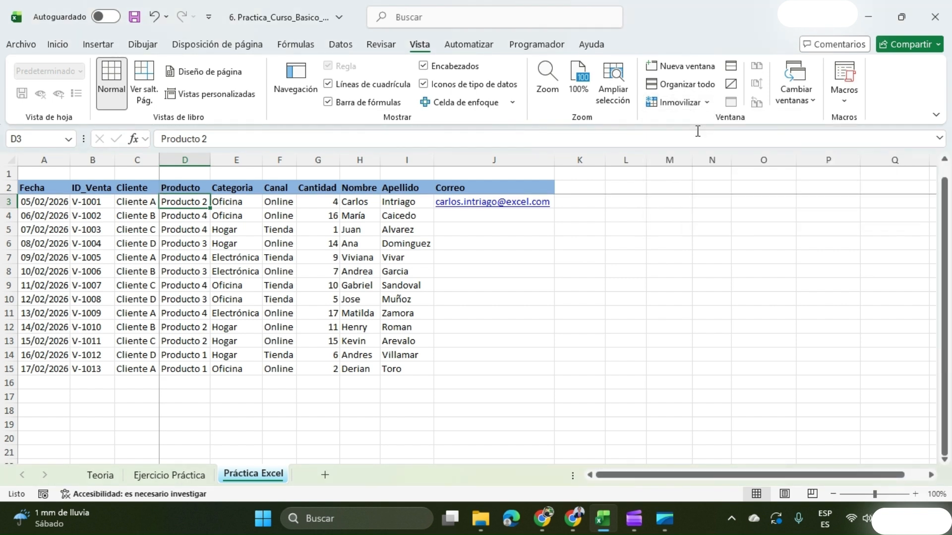
Test the frozen panes by moving across to S8 and down to G23, then return to the table's start.
{"action": "left_click", "coordinate": [695, 270]}
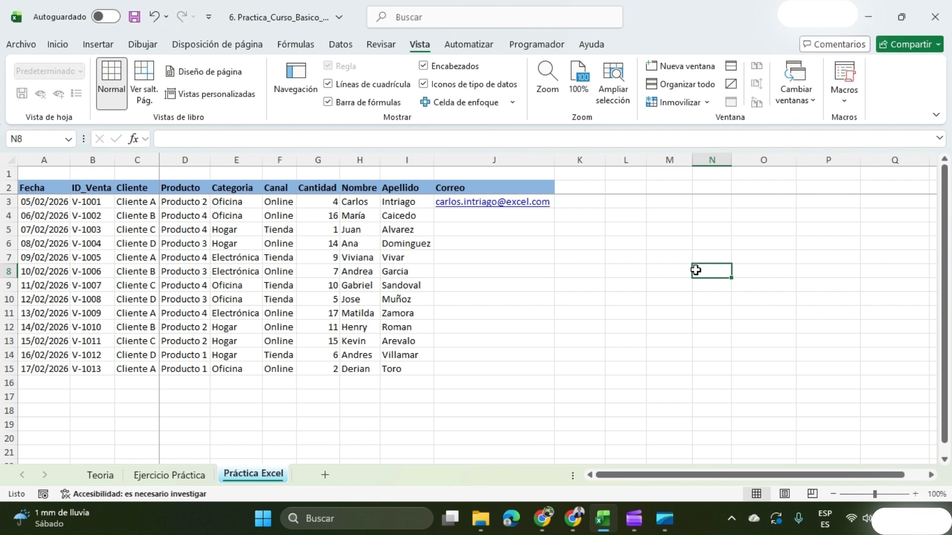
{"action": "key", "text": "Right"}
{"action": "key", "text": "Right"}
{"action": "key", "text": "Right"}
{"action": "key", "text": "Right"}
{"action": "key", "text": "Right"}
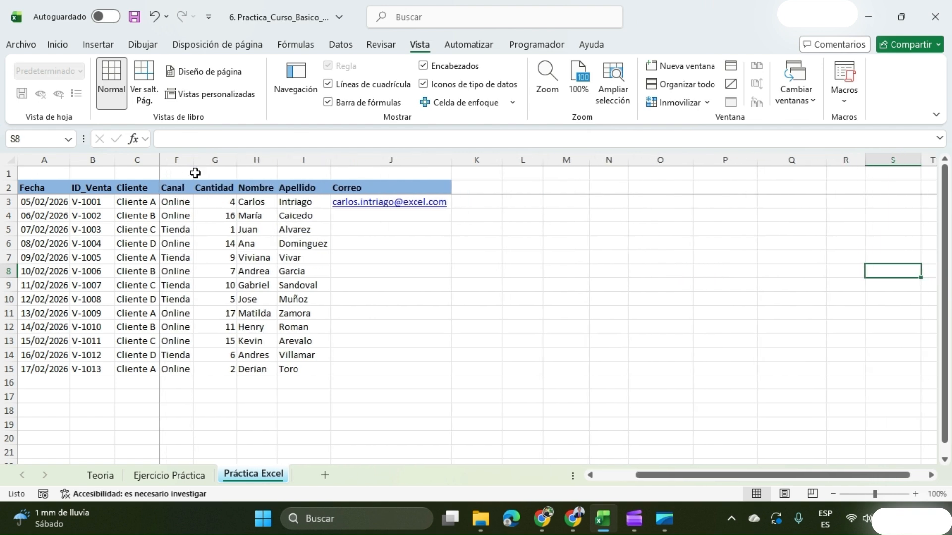
{"action": "left_click", "coordinate": [229, 423]}
{"action": "key", "text": "Down"}
{"action": "key", "text": "Down"}
{"action": "key", "text": "Down"}
{"action": "key", "text": "Down"}
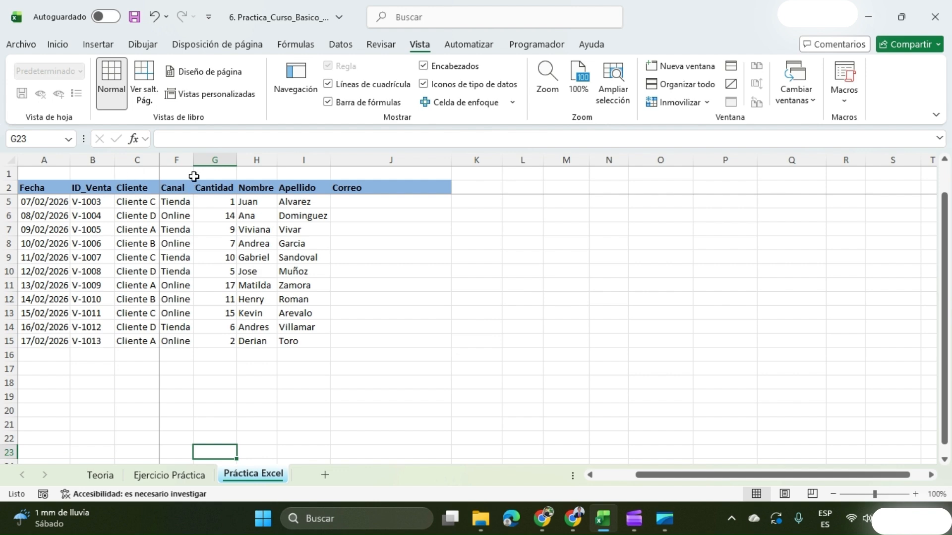
{"action": "scroll", "coordinate": [183, 226], "scroll_direction": "up", "scroll_amount": 1}
{"action": "scroll", "coordinate": [117, 274], "scroll_direction": "left", "scroll_amount": 2}
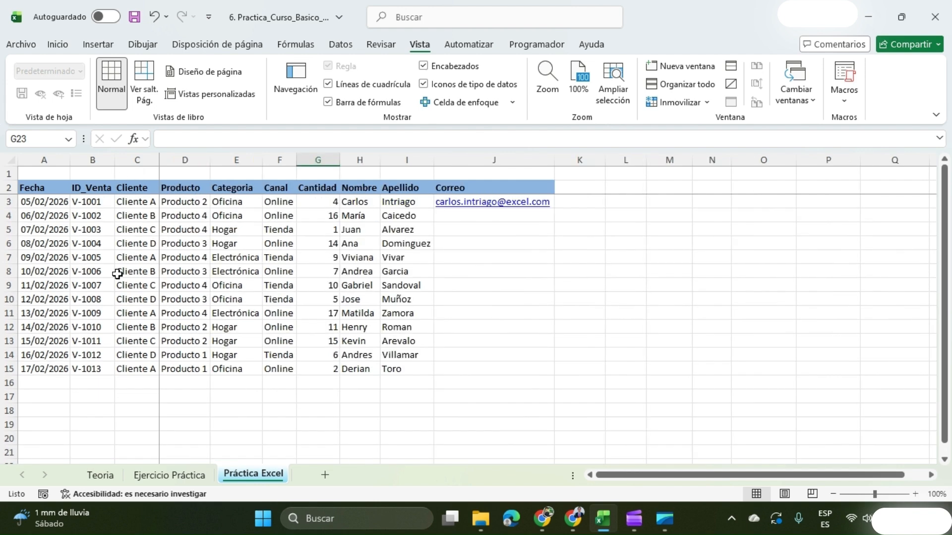
Fill the Correo column from J3 down to row 15 using the Relleno rápido autofill option.
{"action": "left_click", "coordinate": [149, 475]}
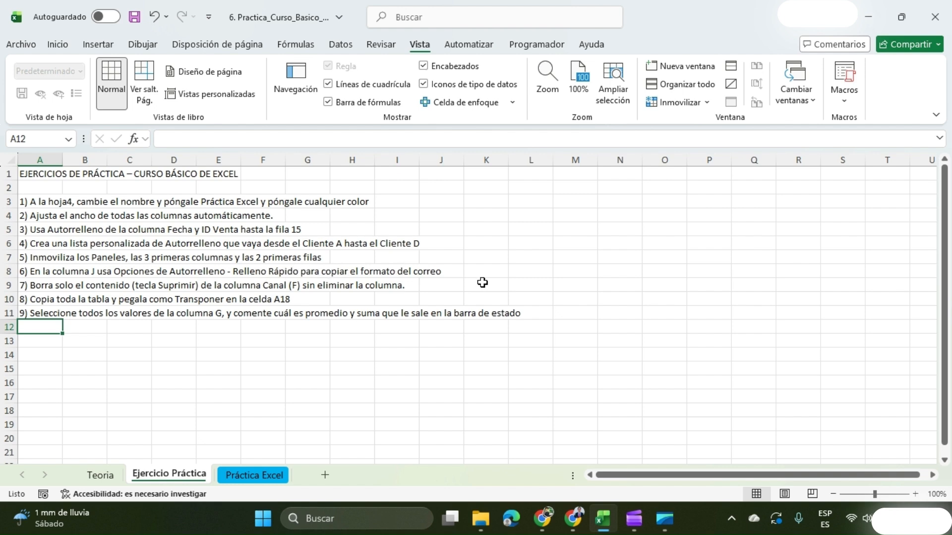
{"action": "left_click", "coordinate": [270, 477]}
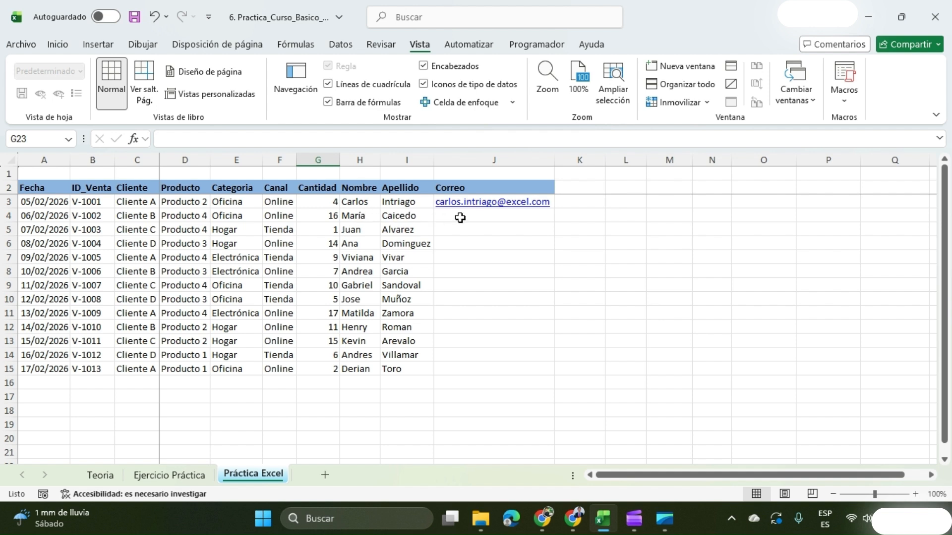
{"action": "left_click", "coordinate": [416, 205]}
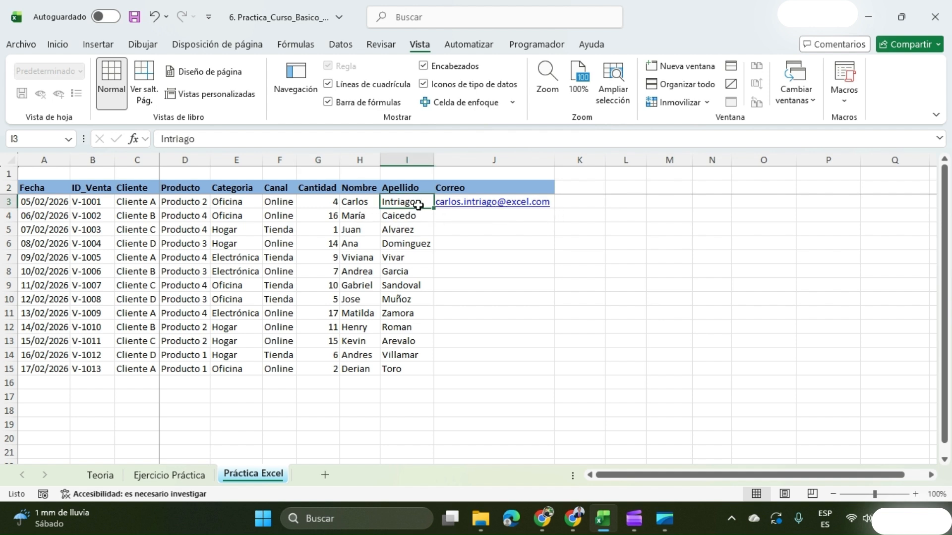
{"action": "key", "text": "Right"}
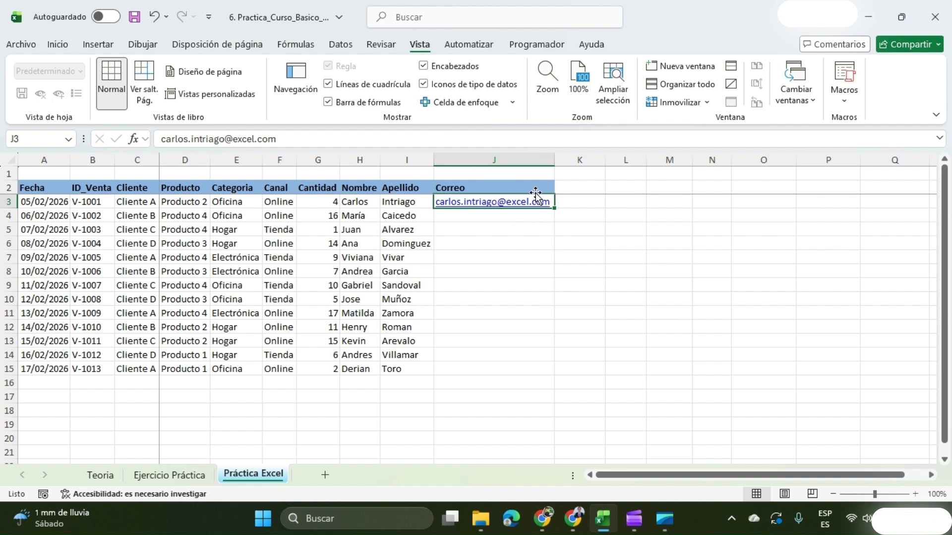
{"action": "double_click", "coordinate": [554, 208]}
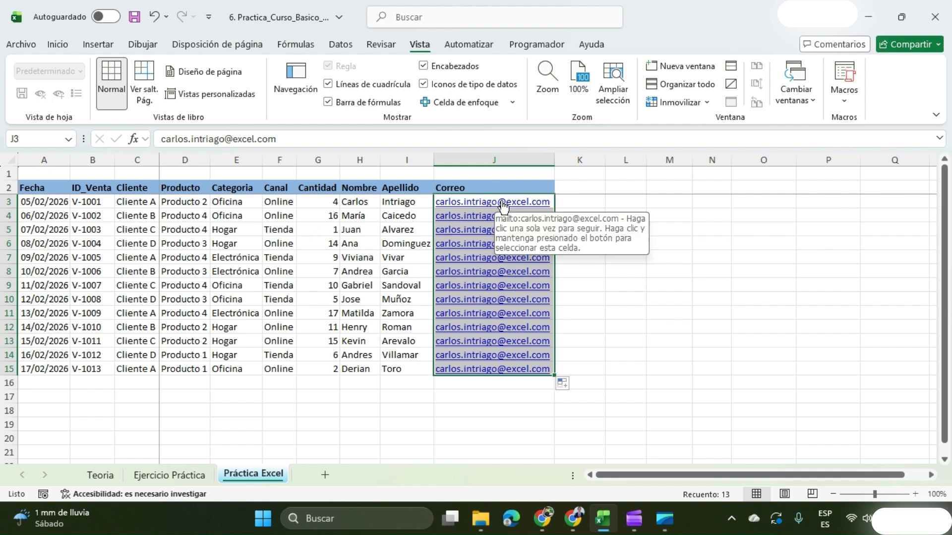
{"action": "left_click", "coordinate": [565, 384]}
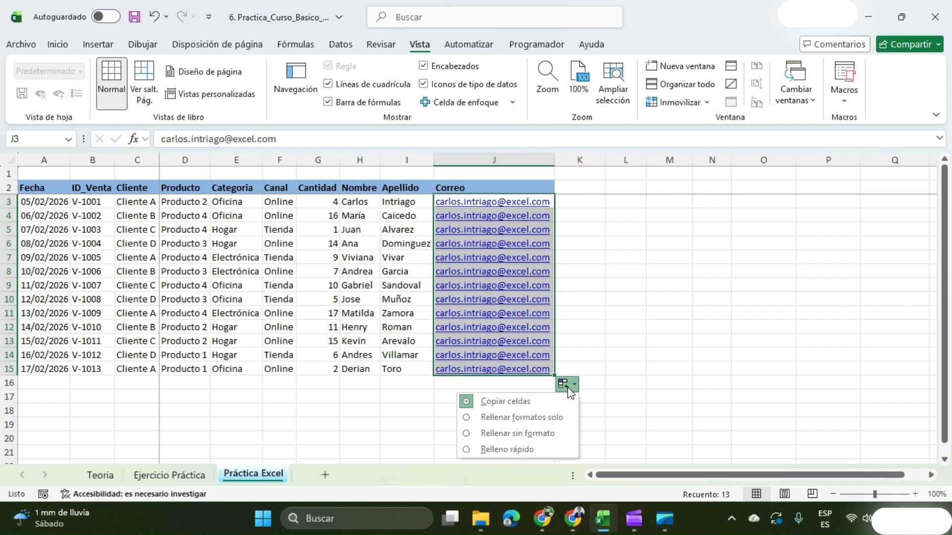
{"action": "left_click", "coordinate": [504, 450]}
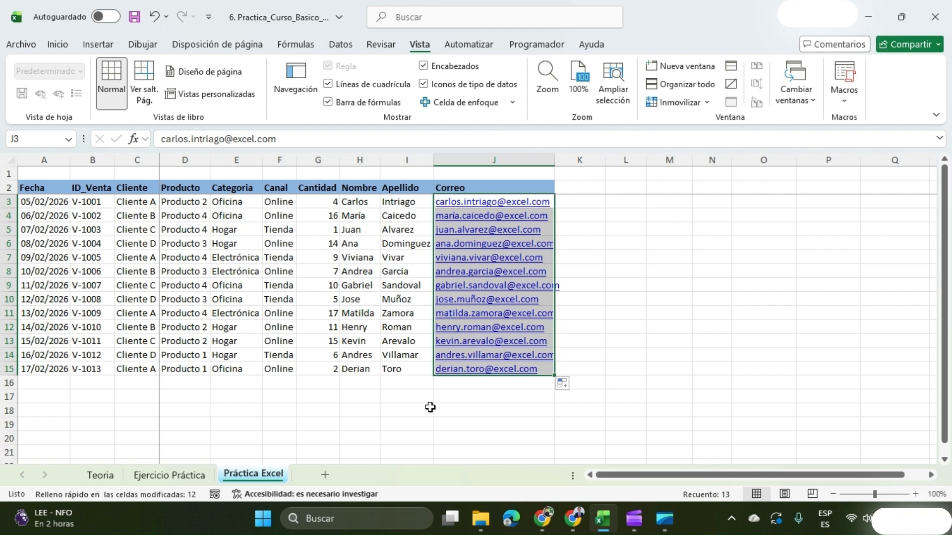
Clear the contents of the whole Canal column (F) without deleting the column.
{"action": "left_click", "coordinate": [178, 476]}
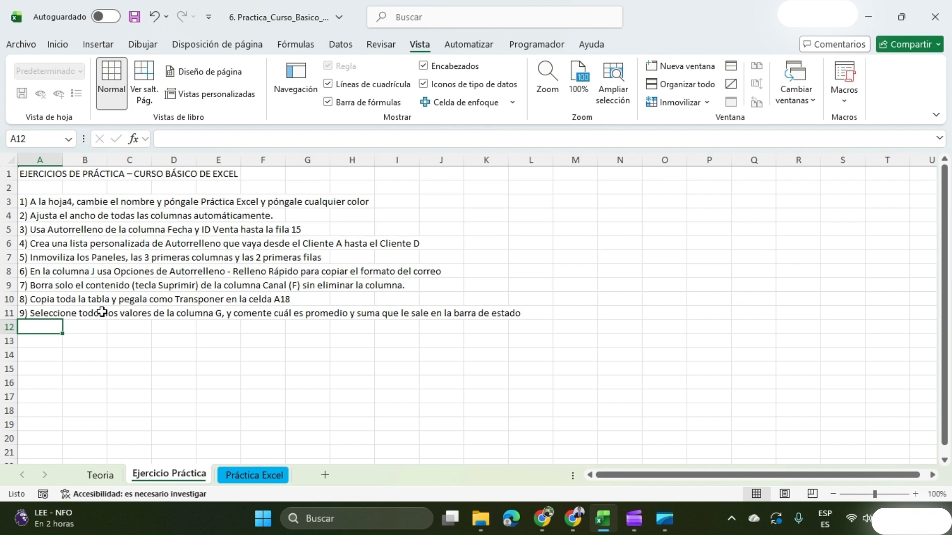
{"action": "left_click", "coordinate": [266, 476]}
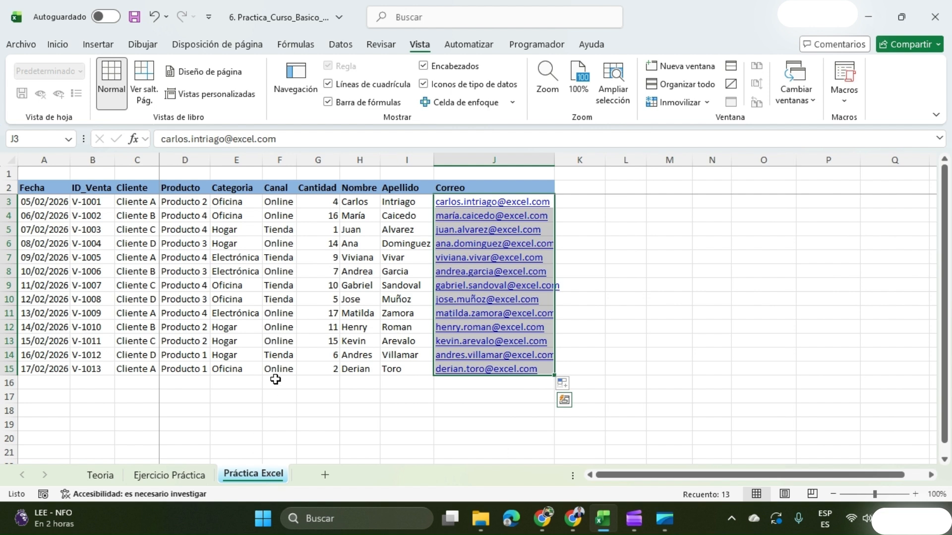
{"action": "left_click_drag", "start_coordinate": [281, 190], "coordinate": [270, 388]}
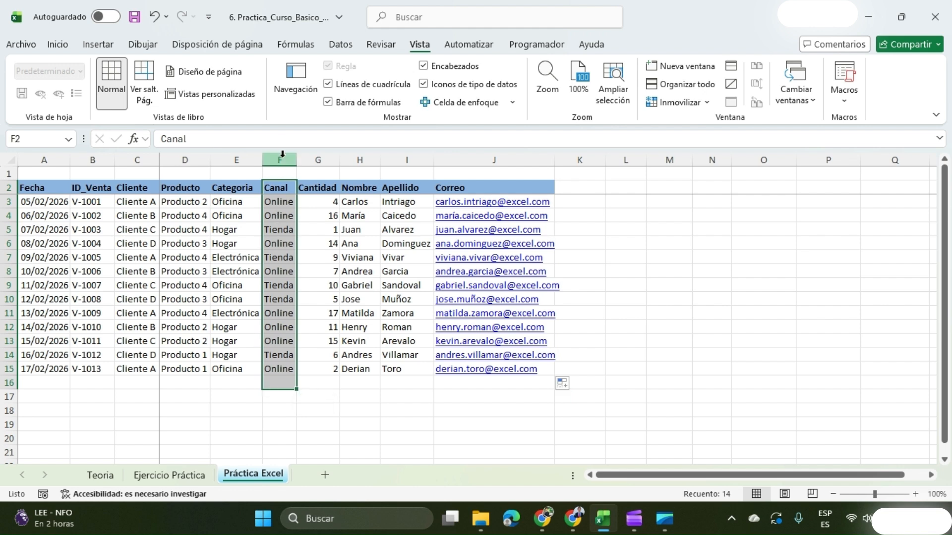
{"action": "left_click", "coordinate": [280, 160]}
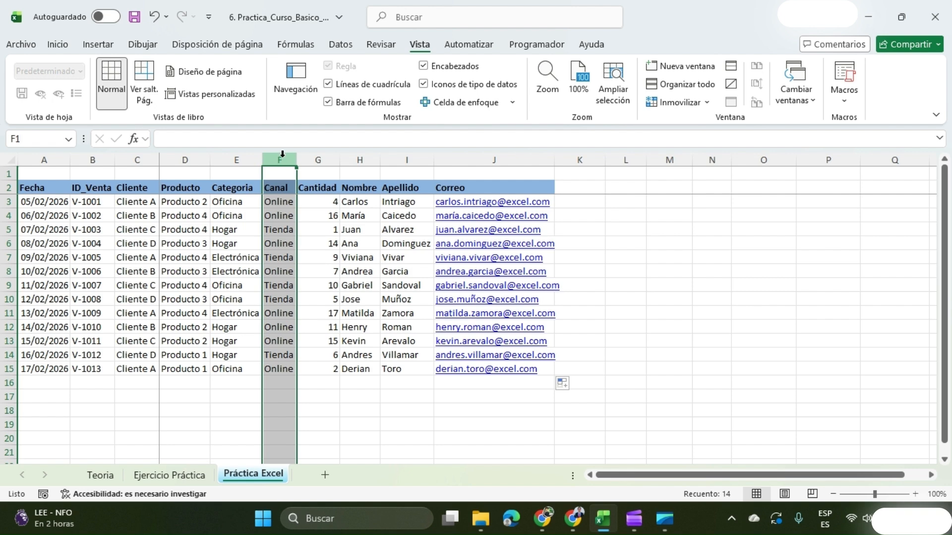
{"action": "key", "text": "Delete"}
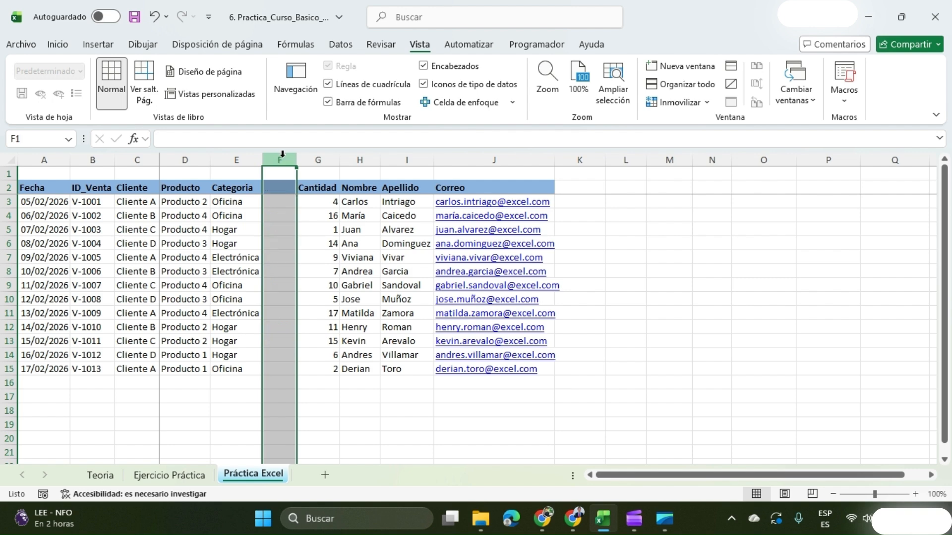
Copy the whole table A2:J15 and paste it transposed at cell A18.
{"action": "left_click", "coordinate": [181, 478]}
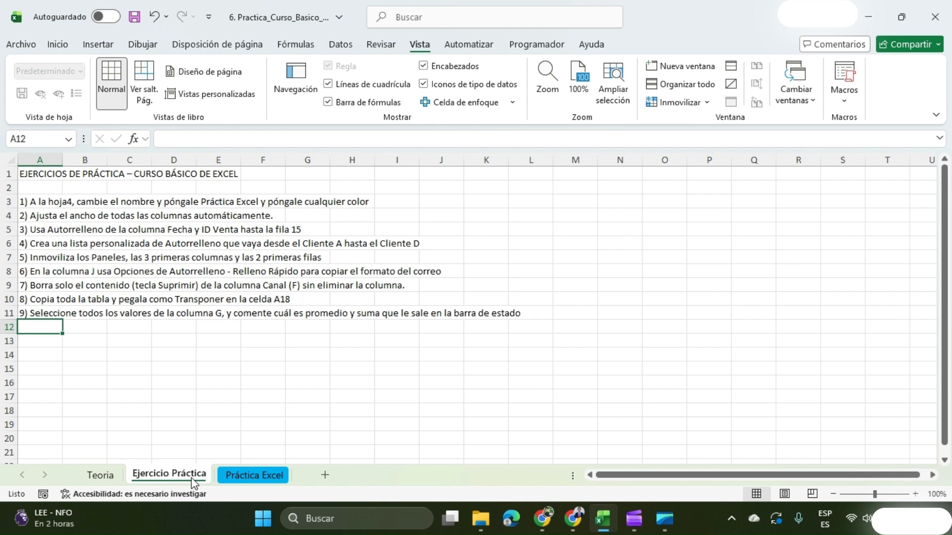
{"action": "left_click", "coordinate": [240, 477]}
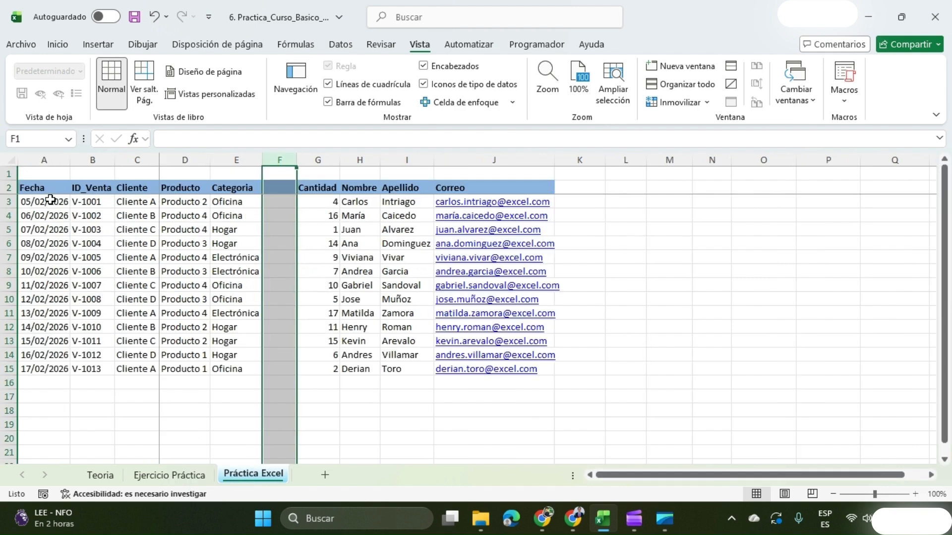
{"action": "left_click_drag", "start_coordinate": [39, 189], "coordinate": [487, 369]}
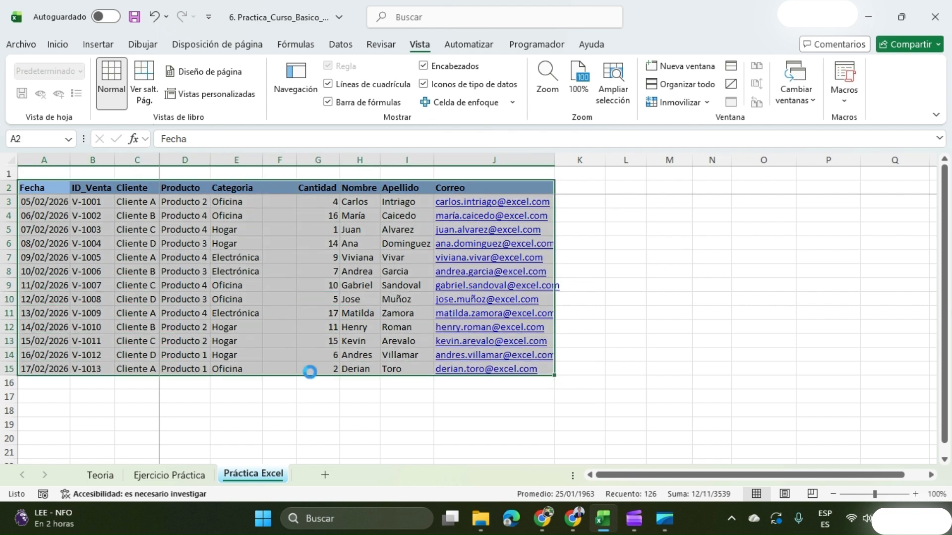
{"action": "key", "text": "ctrl+c"}
{"action": "scroll", "coordinate": [104, 382], "scroll_direction": "down", "scroll_amount": 1}
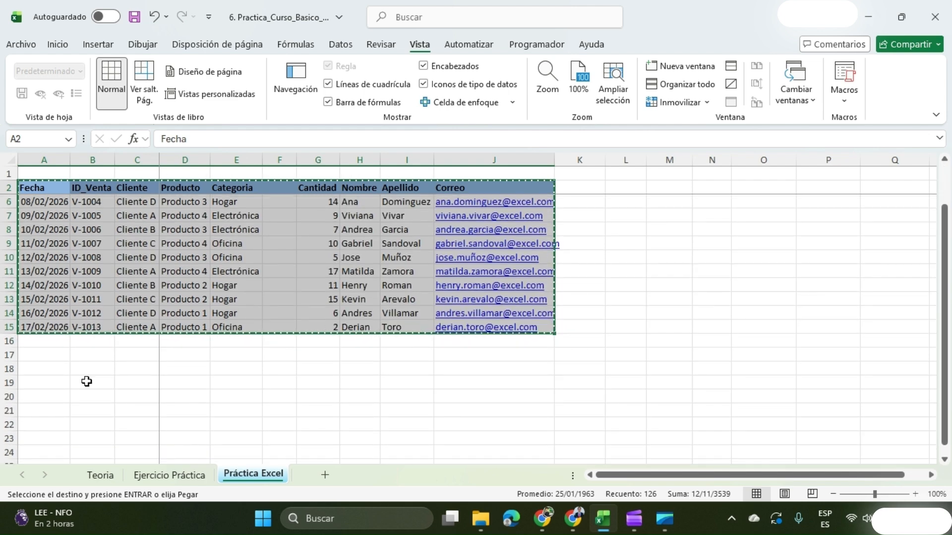
{"action": "left_click", "coordinate": [39, 365]}
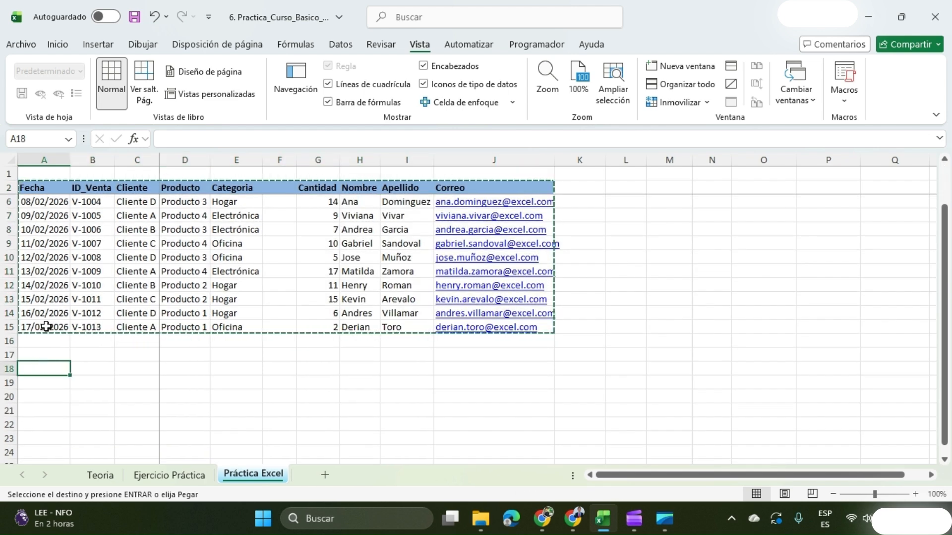
{"action": "left_click", "coordinate": [57, 45]}
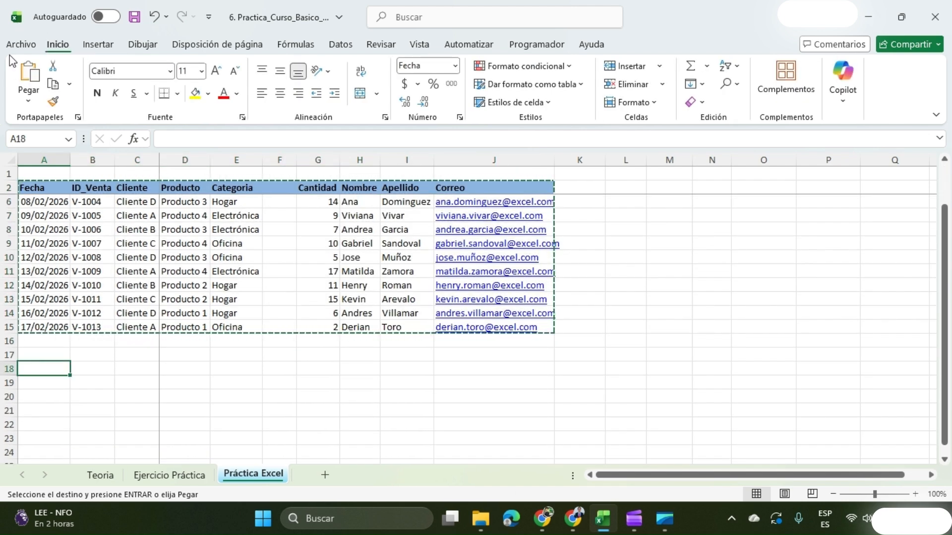
{"action": "left_click", "coordinate": [27, 101]}
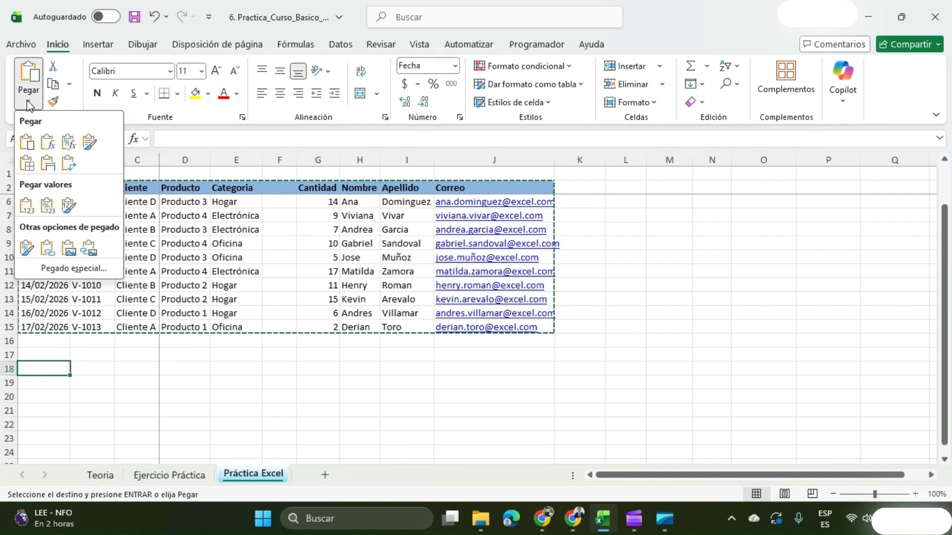
{"action": "left_click", "coordinate": [69, 164]}
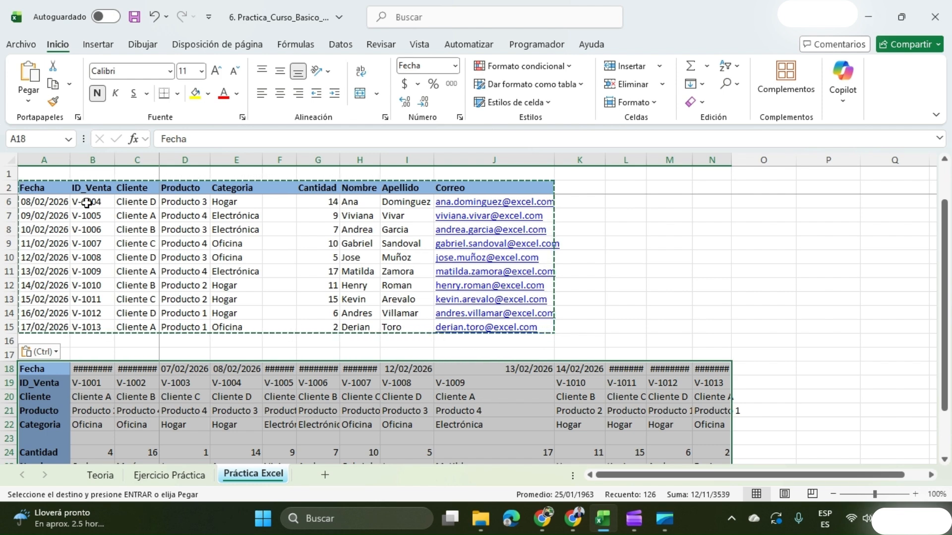
{"action": "key", "text": "Escape"}
{"action": "scroll", "coordinate": [149, 417], "scroll_direction": "down", "scroll_amount": 1}
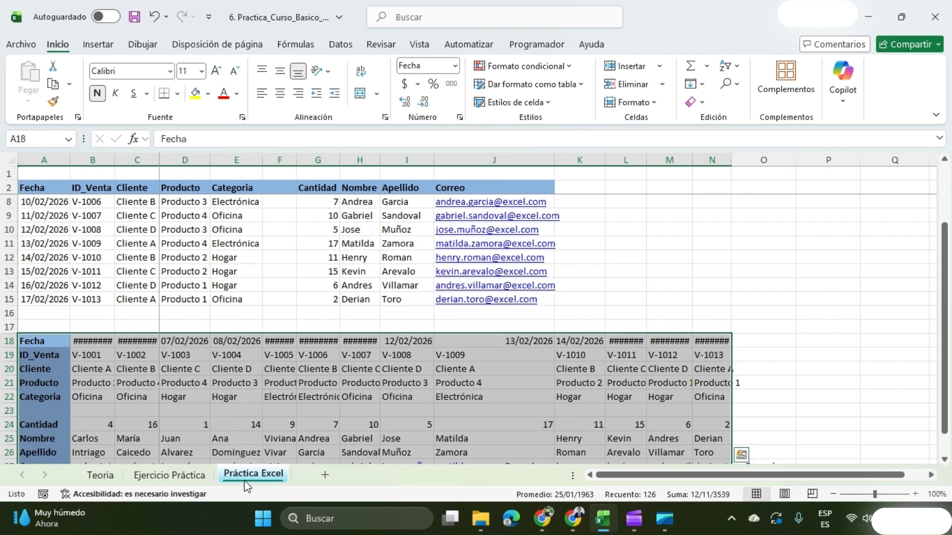
Check the ninth exercise and select the Cantidad values in G3:G15 to read their average and sum.
{"action": "left_click", "coordinate": [182, 480]}
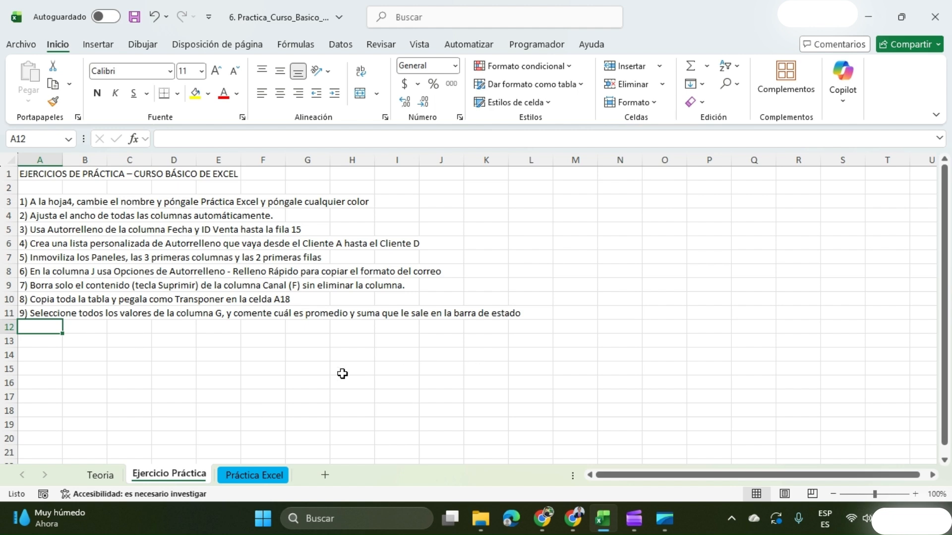
{"action": "left_click", "coordinate": [254, 475]}
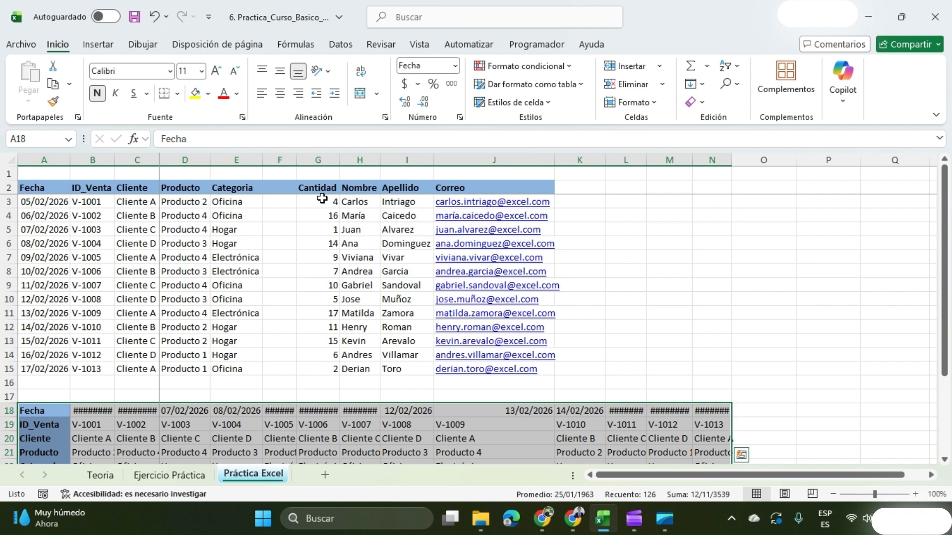
{"action": "left_click_drag", "start_coordinate": [322, 198], "coordinate": [316, 375]}
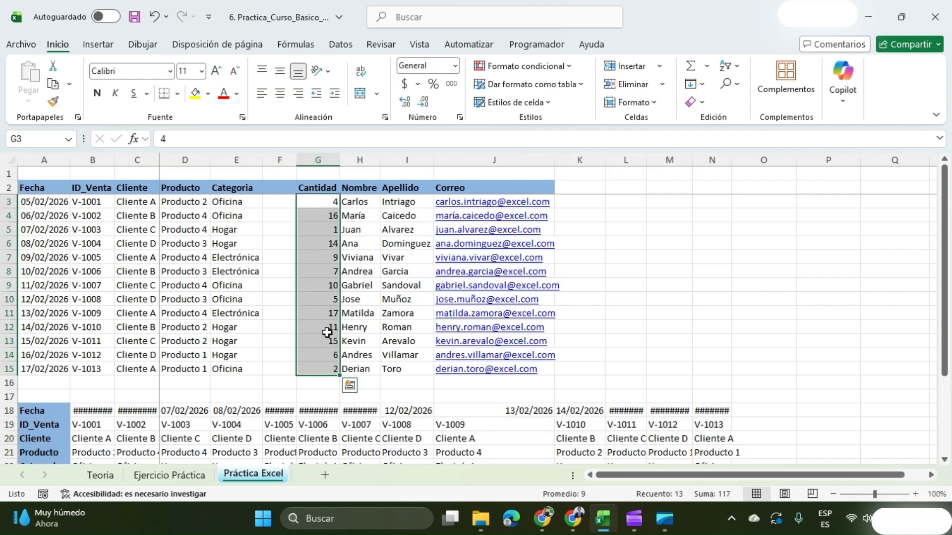